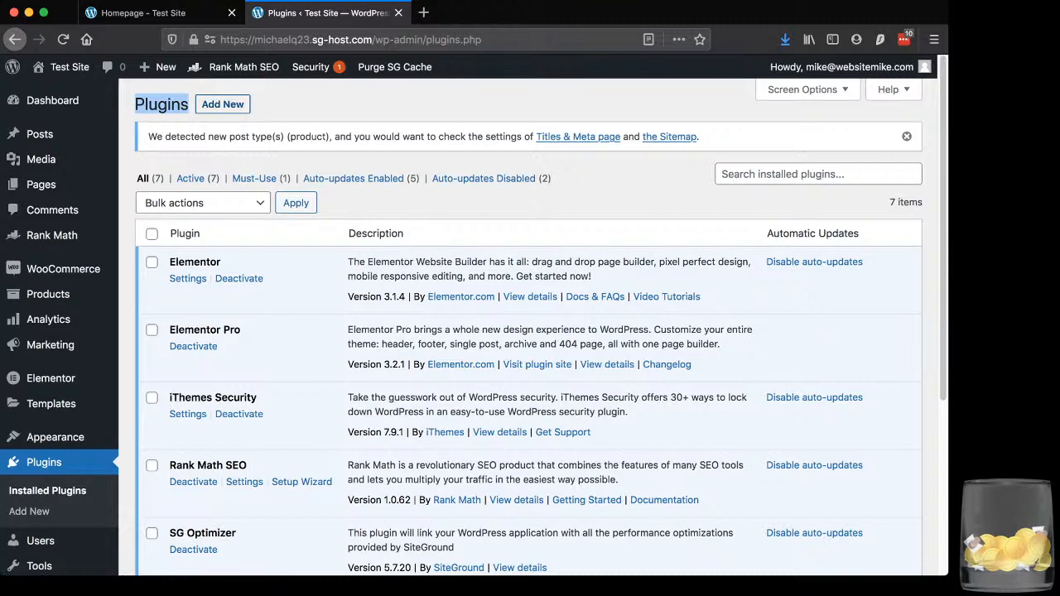
Open the page for adding new WordPress plugins and look over the featured plugins
click(222, 103)
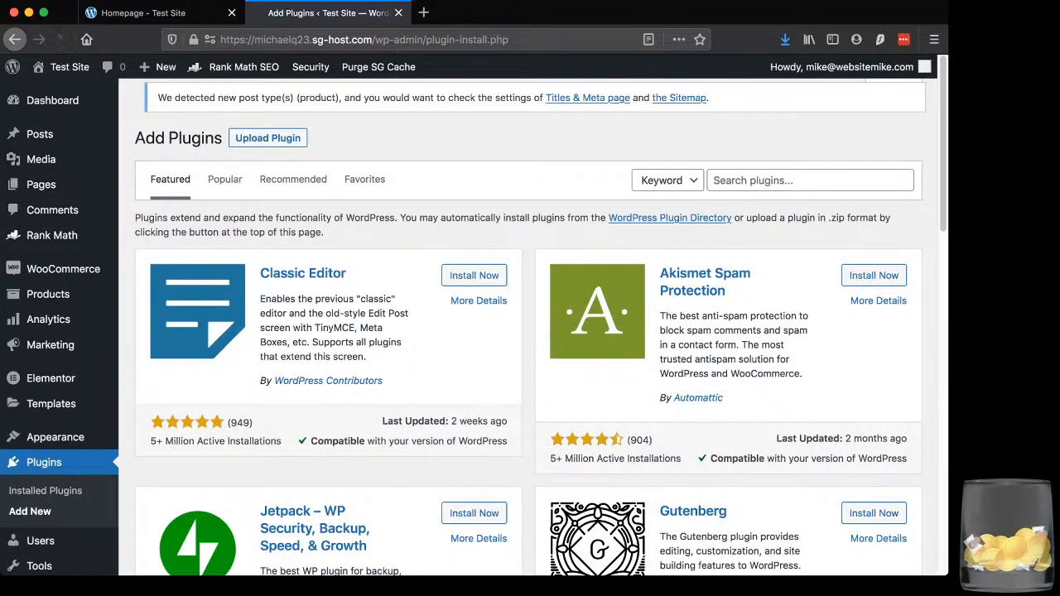
scroll(596, 315, down, 1)
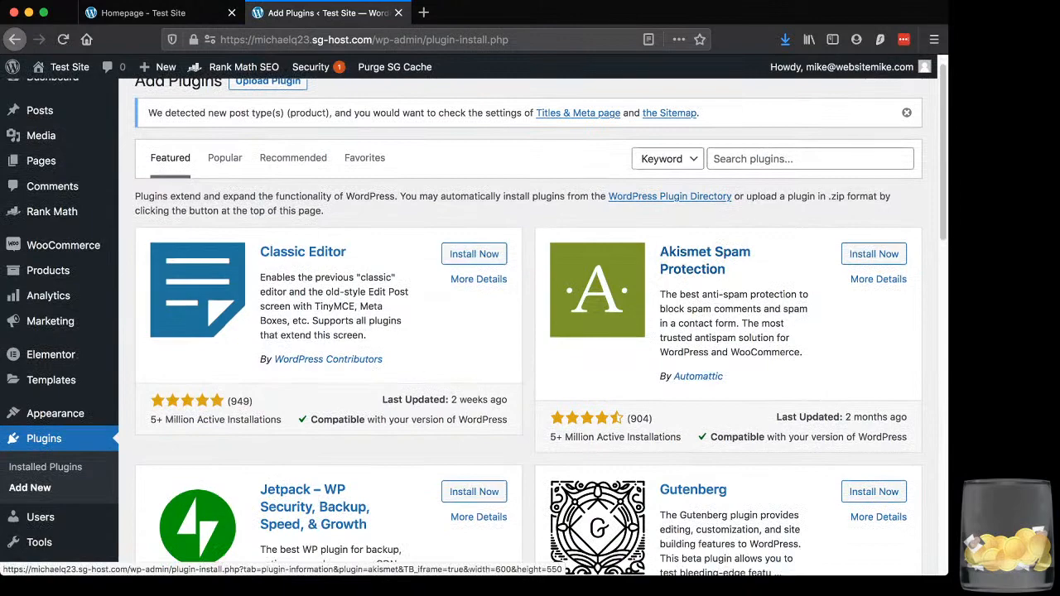
scroll(596, 315, down, 3)
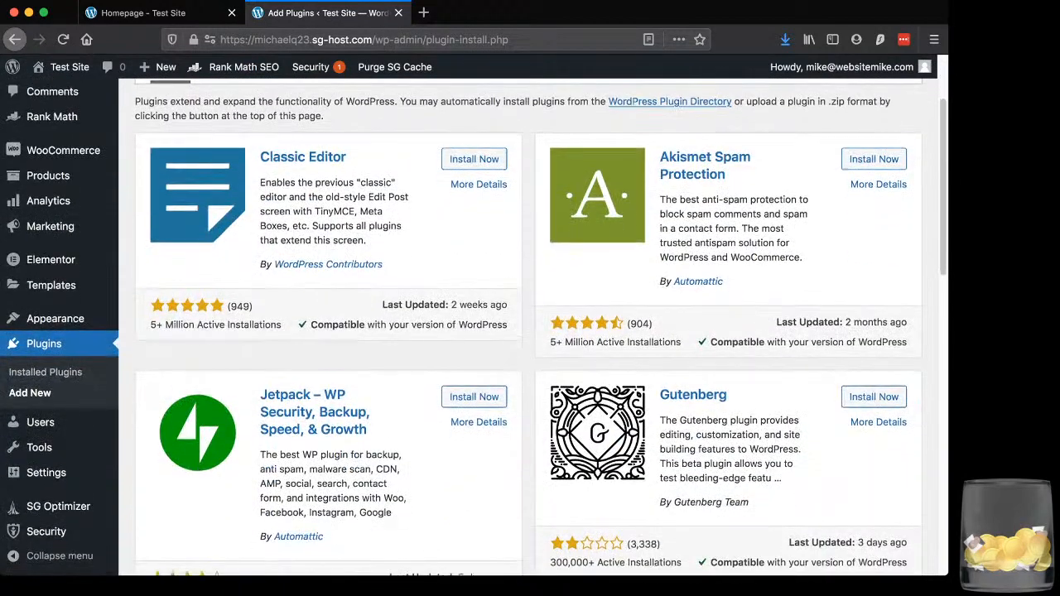
scroll(873, 242, up, 3)
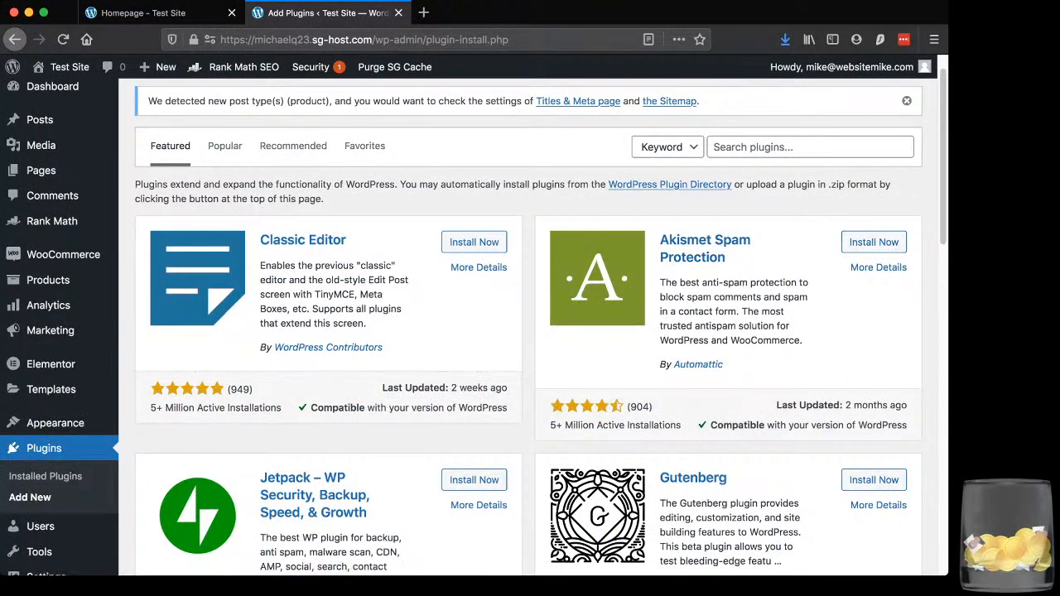
click(810, 147)
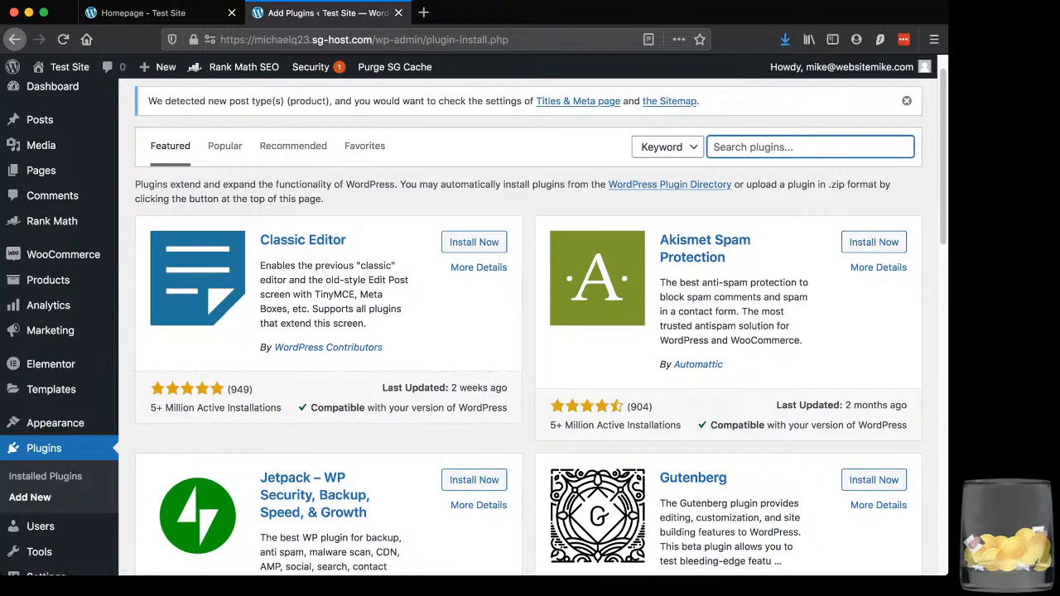
scroll(810, 148, up, 1)
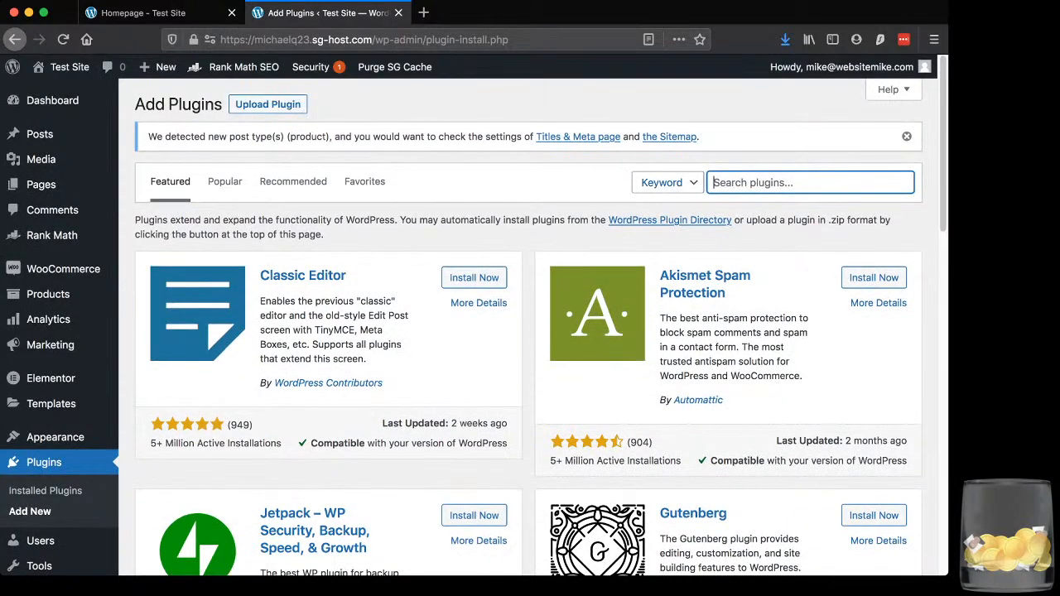
key(shift+Tab)
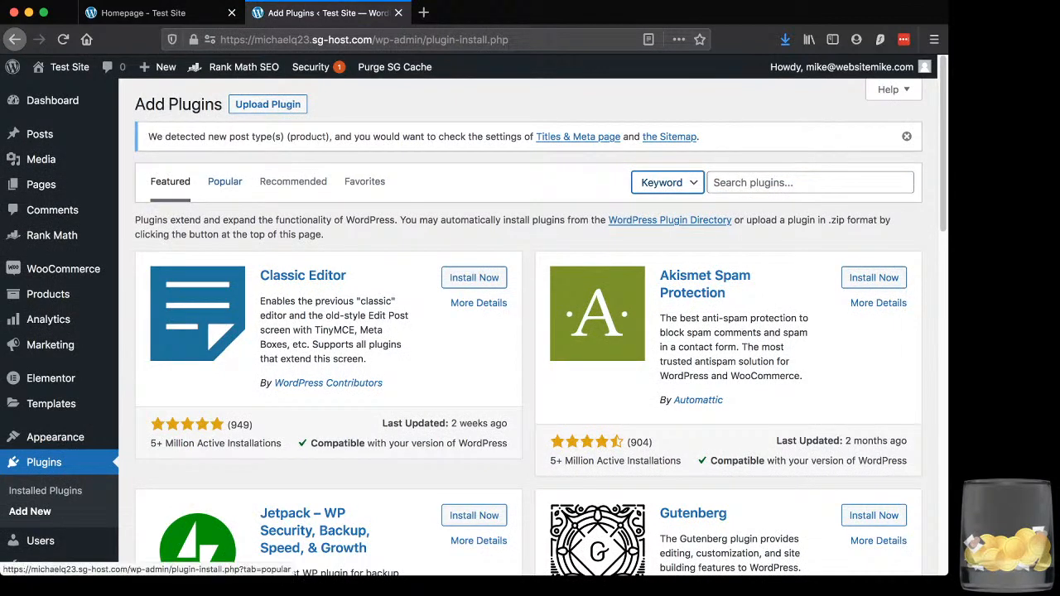
Browse the popular and recommended plugins and examine the Yoast SEO entry's author, name and description
click(224, 181)
click(293, 181)
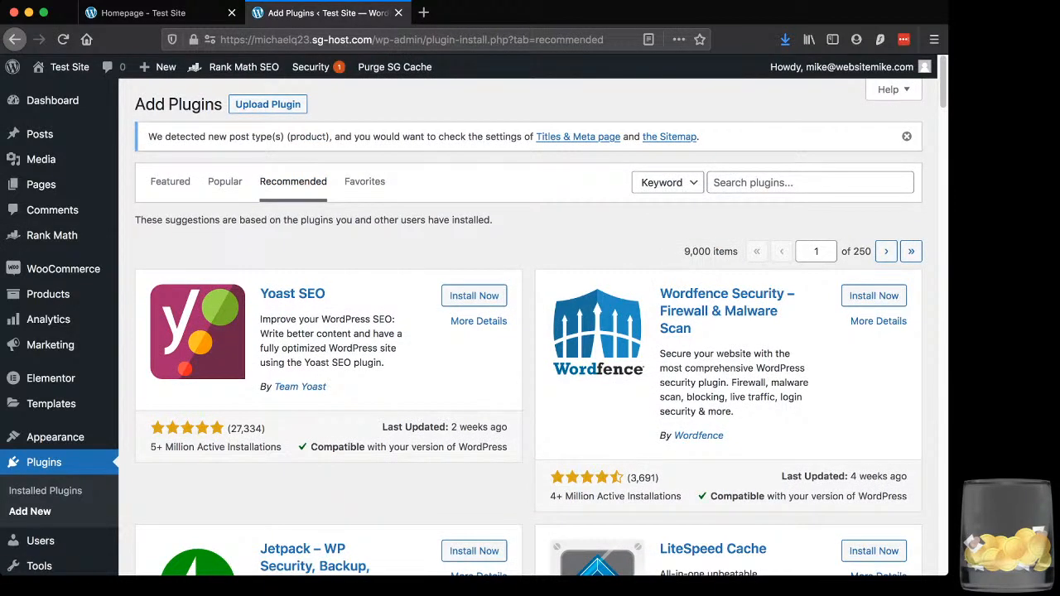
drag(326, 386, 260, 387)
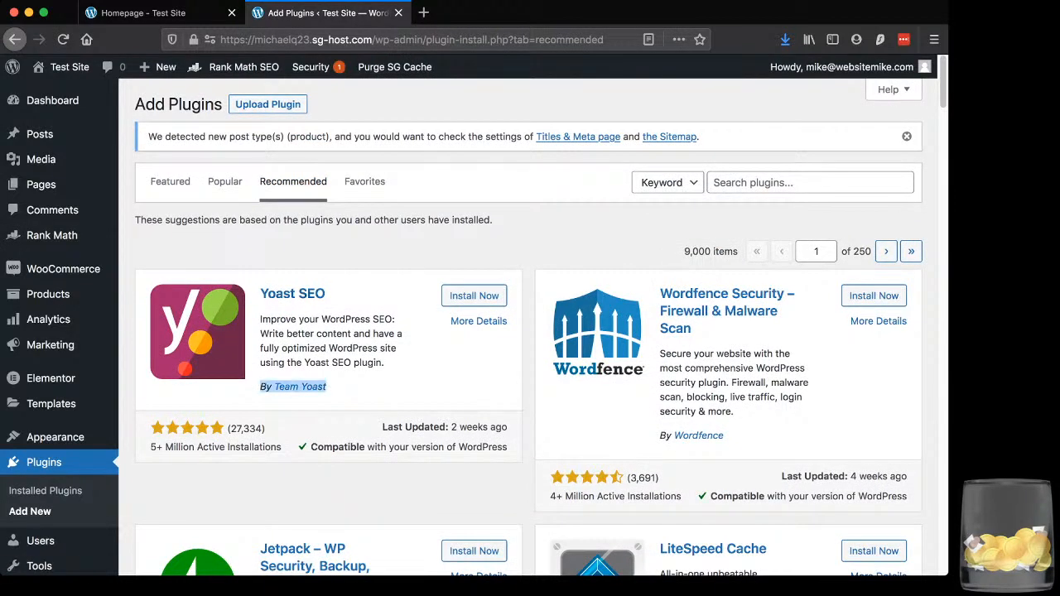
drag(329, 294, 260, 294)
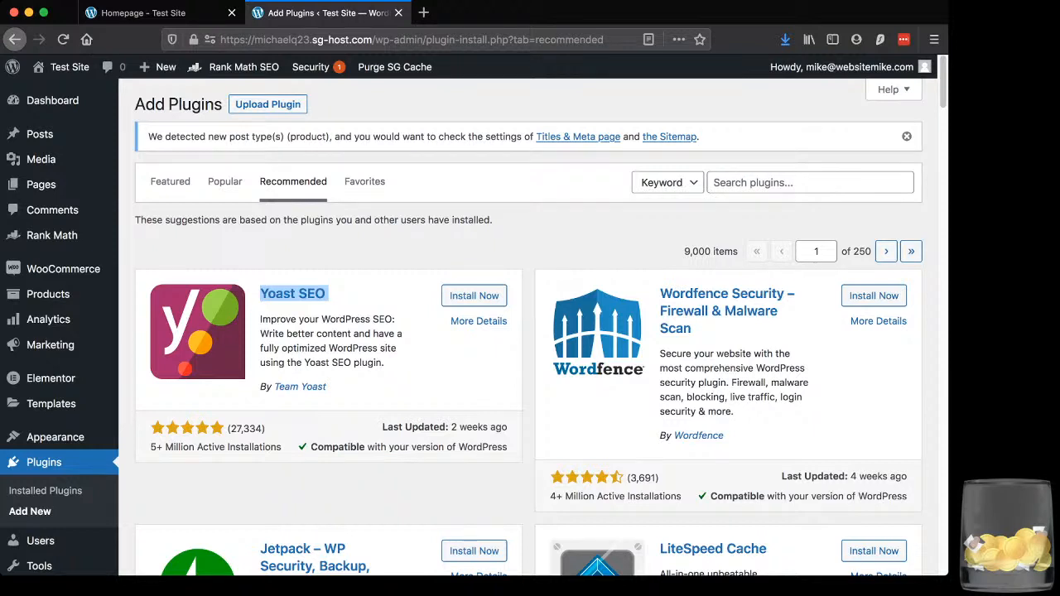
click(356, 295)
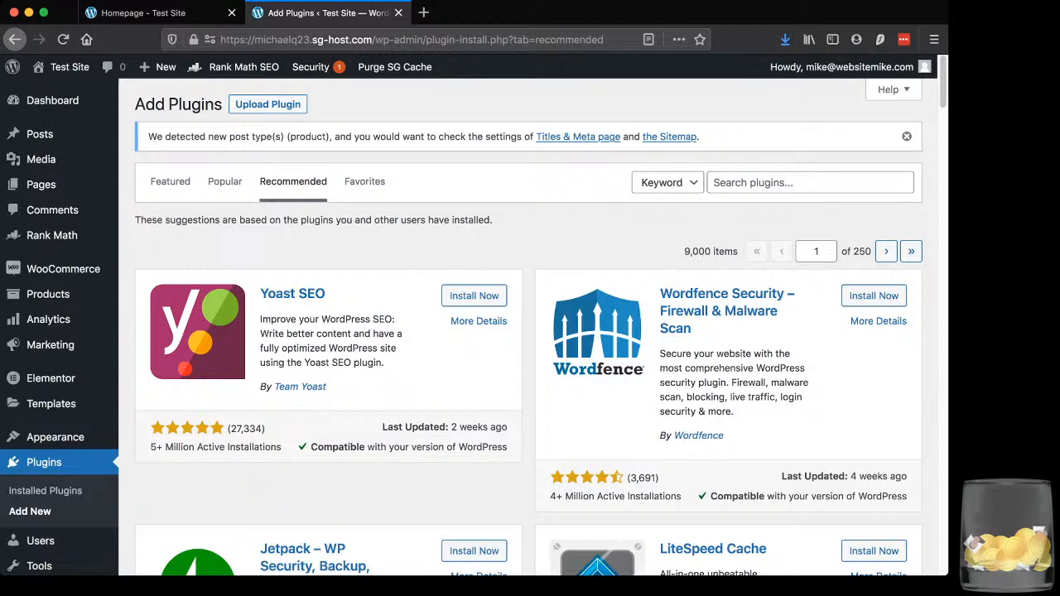
drag(384, 362, 260, 319)
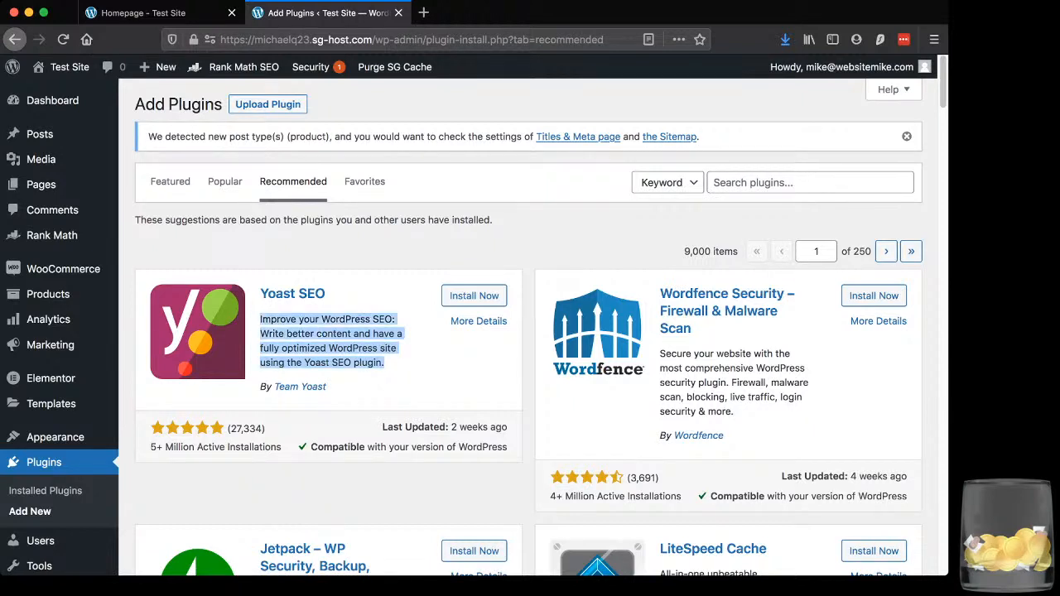
Search the plugin directory for "google site kit"
click(771, 182)
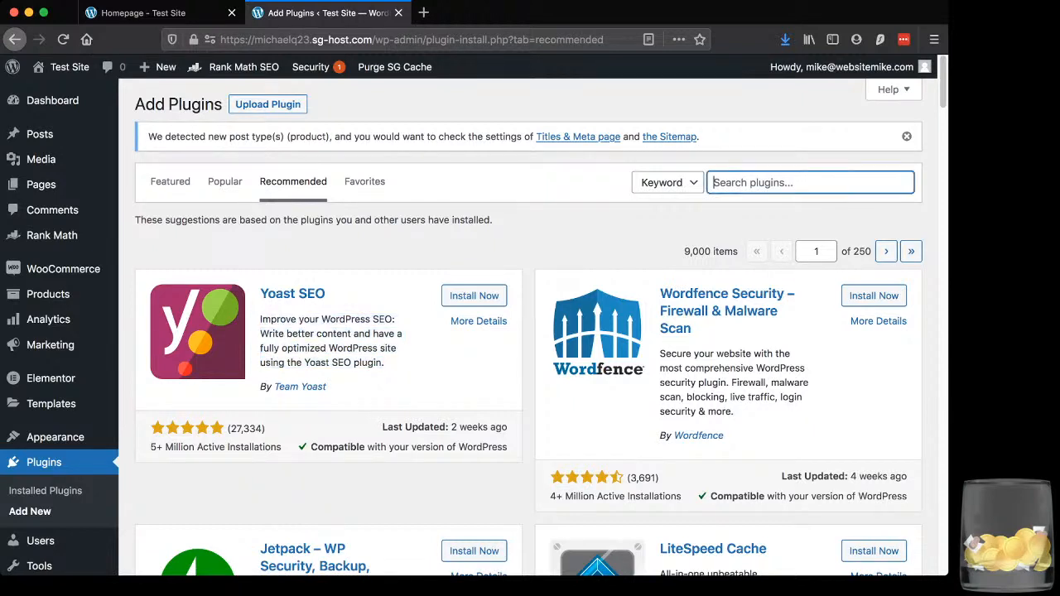
text(google site kit)
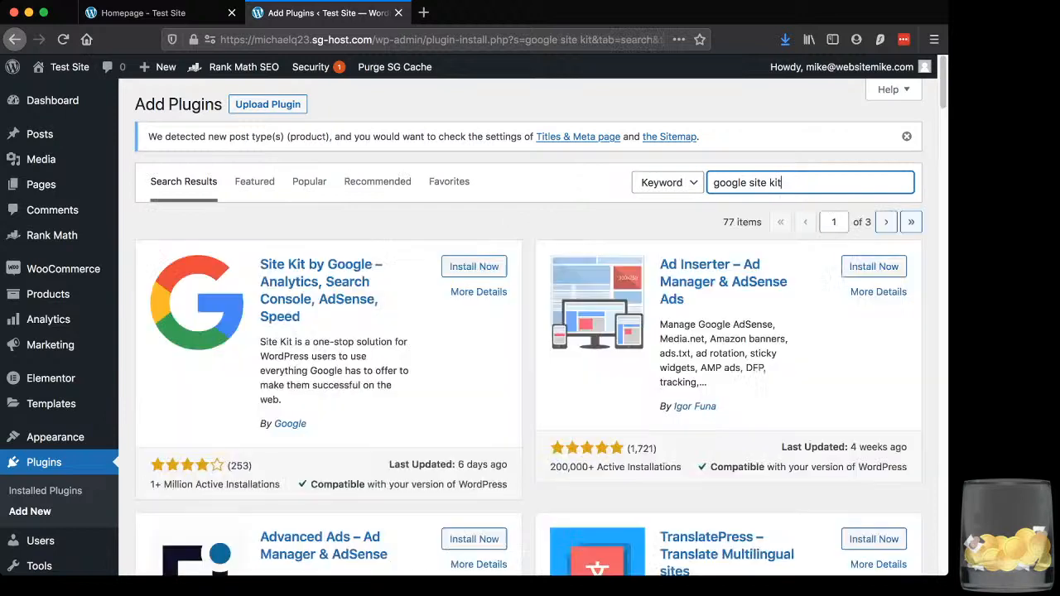
Install and activate the Site Kit by Google plugin from the search results
drag(396, 267, 260, 263)
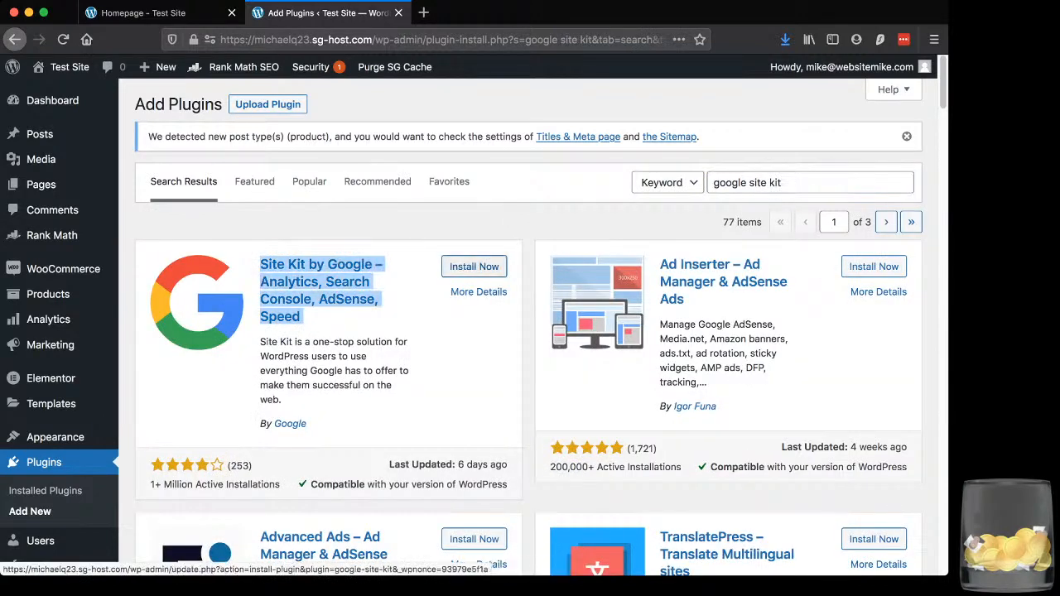
click(473, 266)
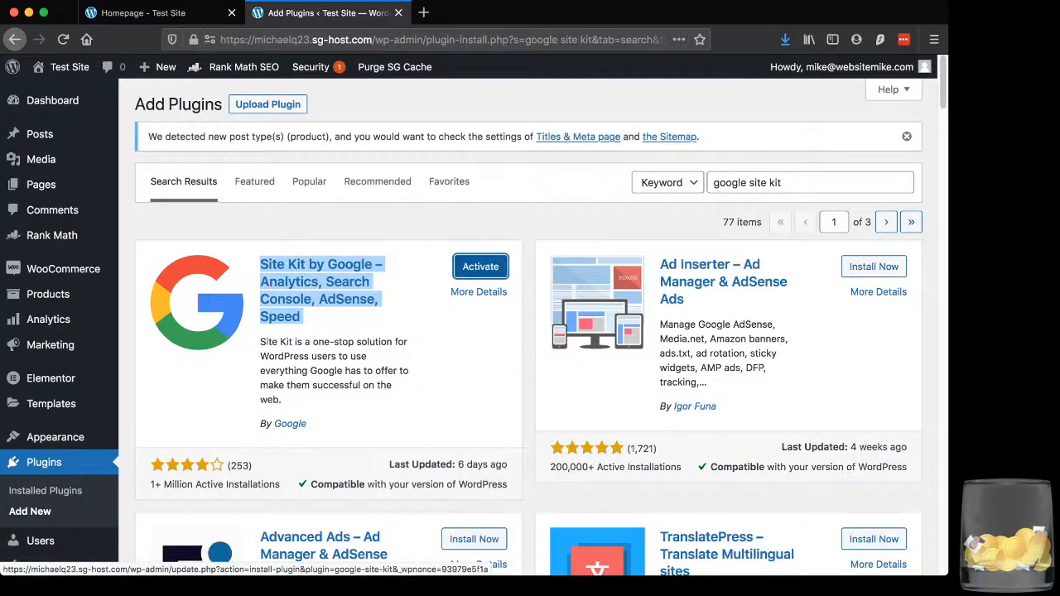
click(480, 266)
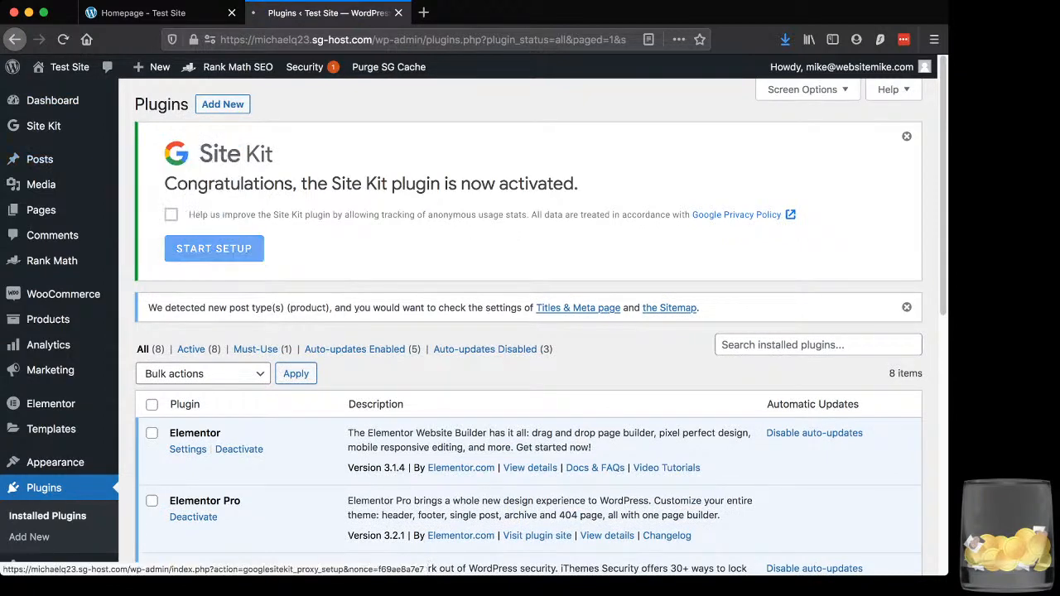
Start the Site Kit setup and sign in with the second listed Google account, allowing Site Kit the requested access
click(214, 248)
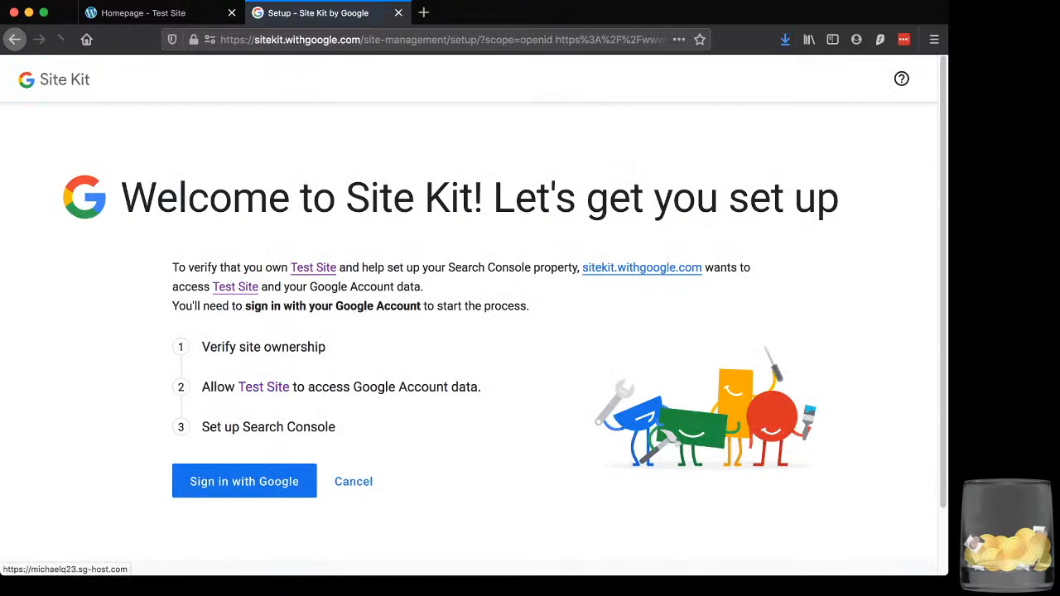
scroll(472, 314, down, 2)
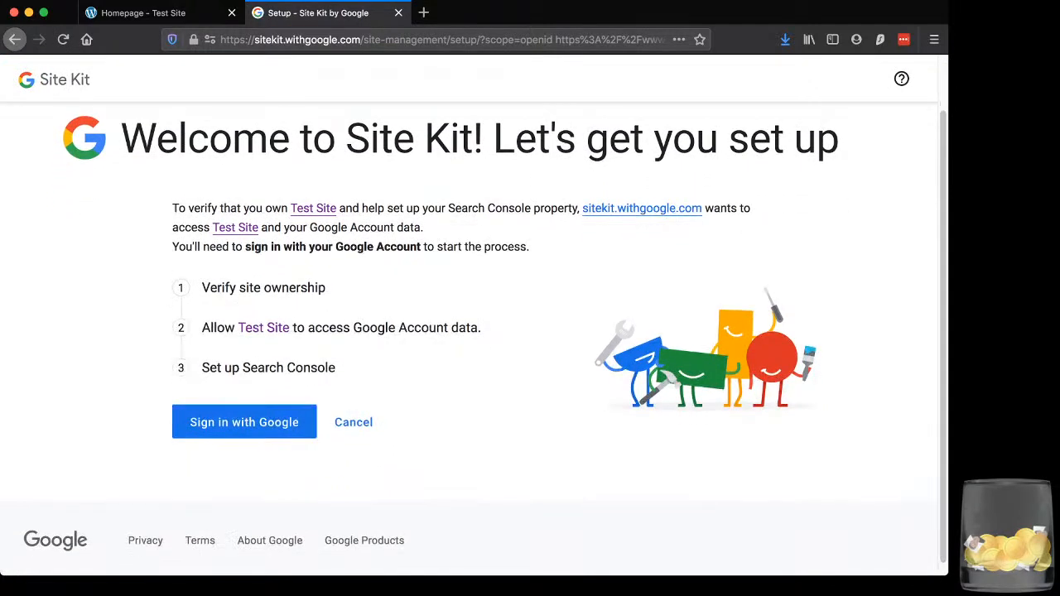
drag(179, 208, 530, 247)
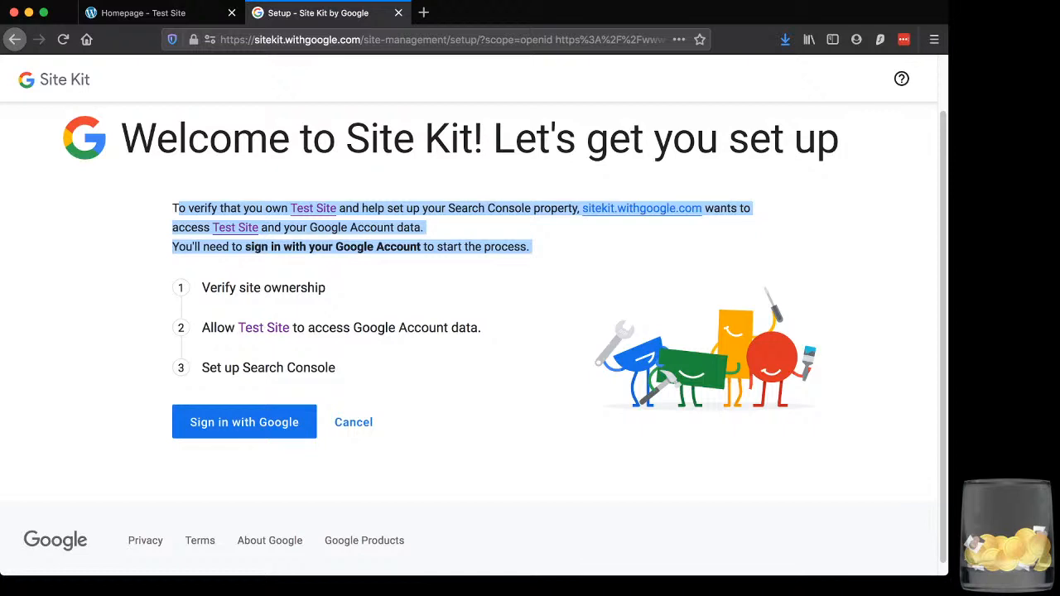
click(244, 422)
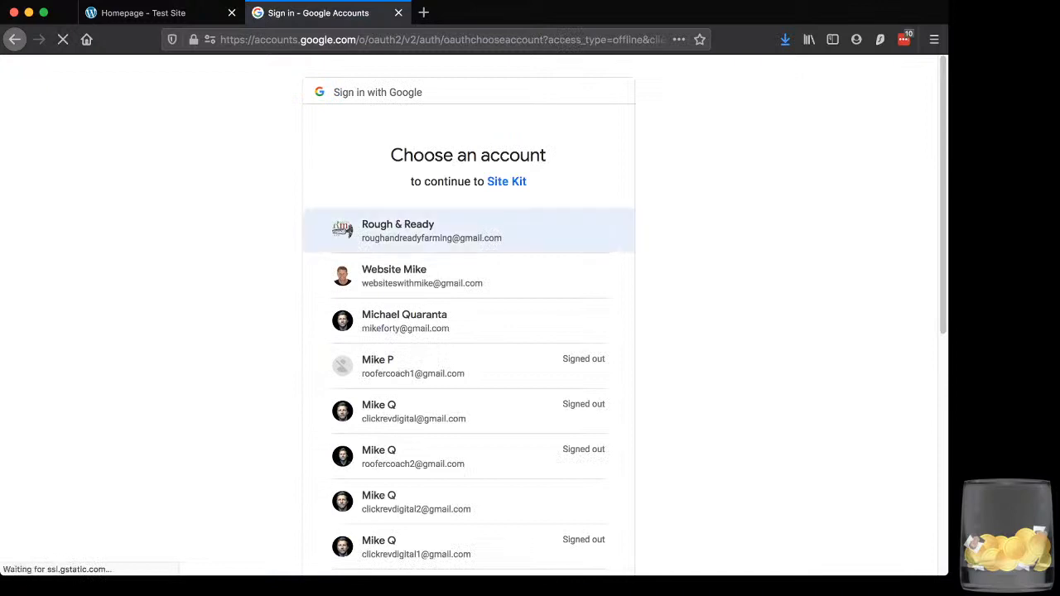
click(422, 276)
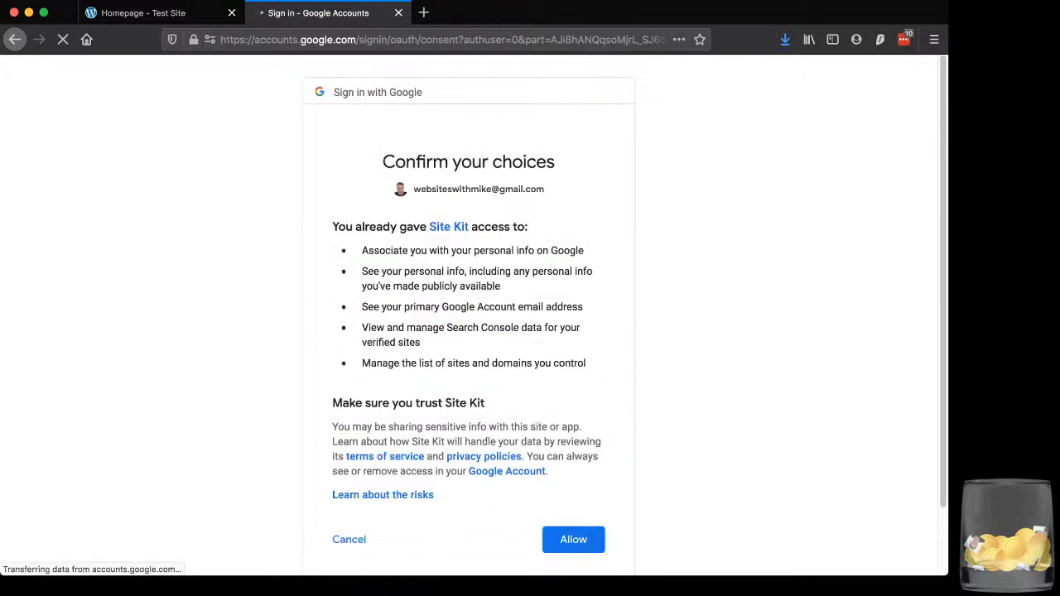
click(573, 540)
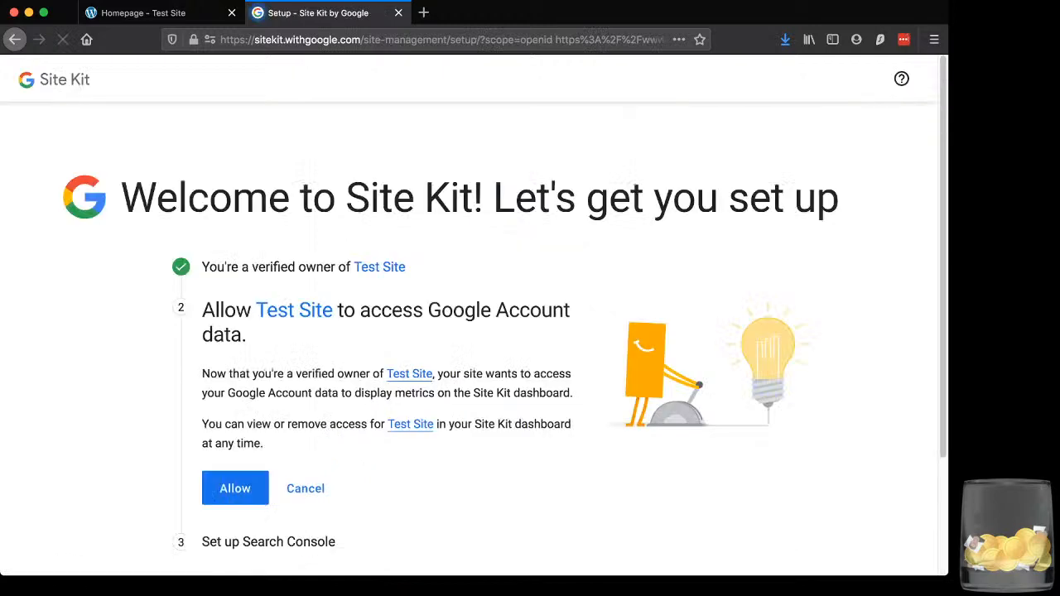
Allow Test Site to access the Google Account data in the second setup stage
drag(202, 208, 351, 207)
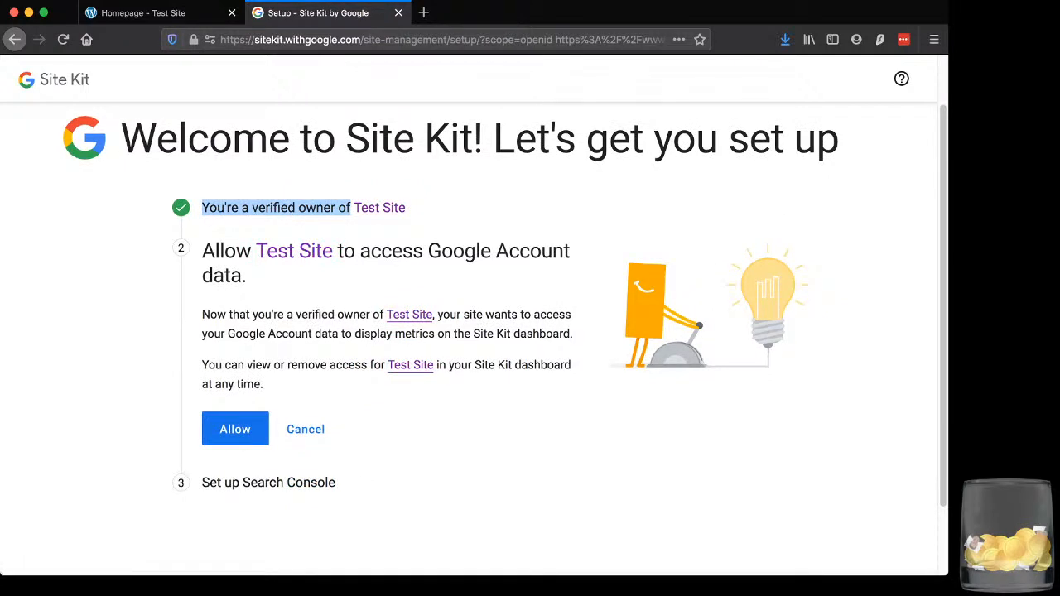
drag(248, 276, 428, 251)
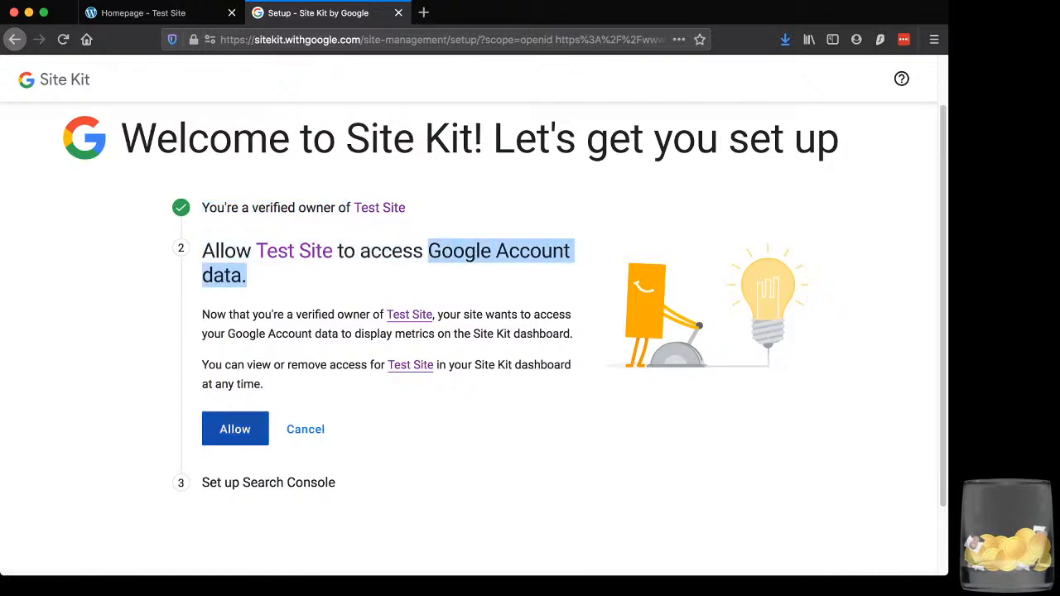
click(235, 429)
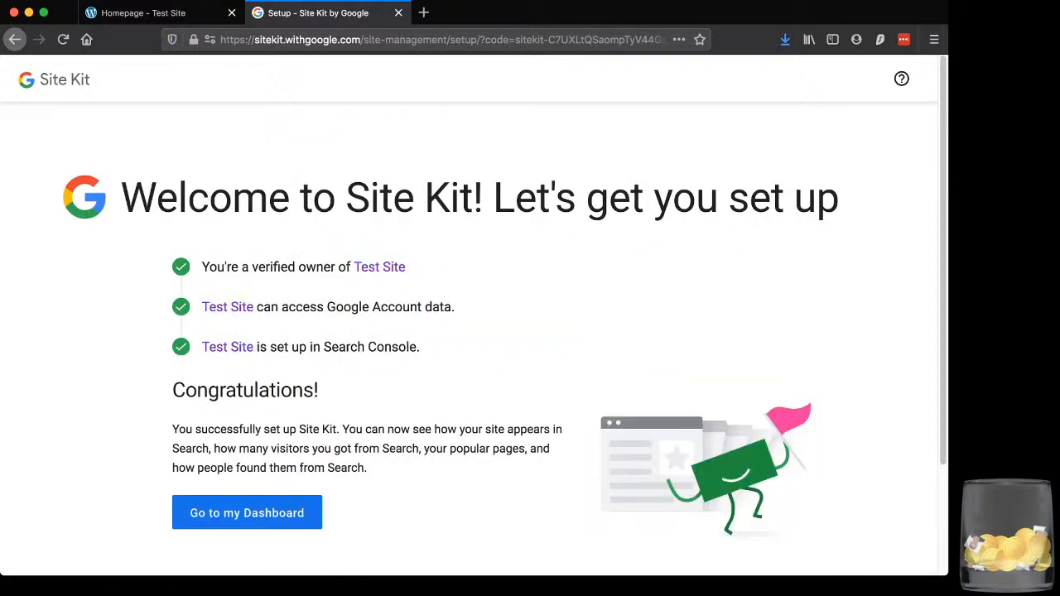
Check the Search Console setup entry and continue to the Site Kit dashboard
drag(320, 347, 399, 347)
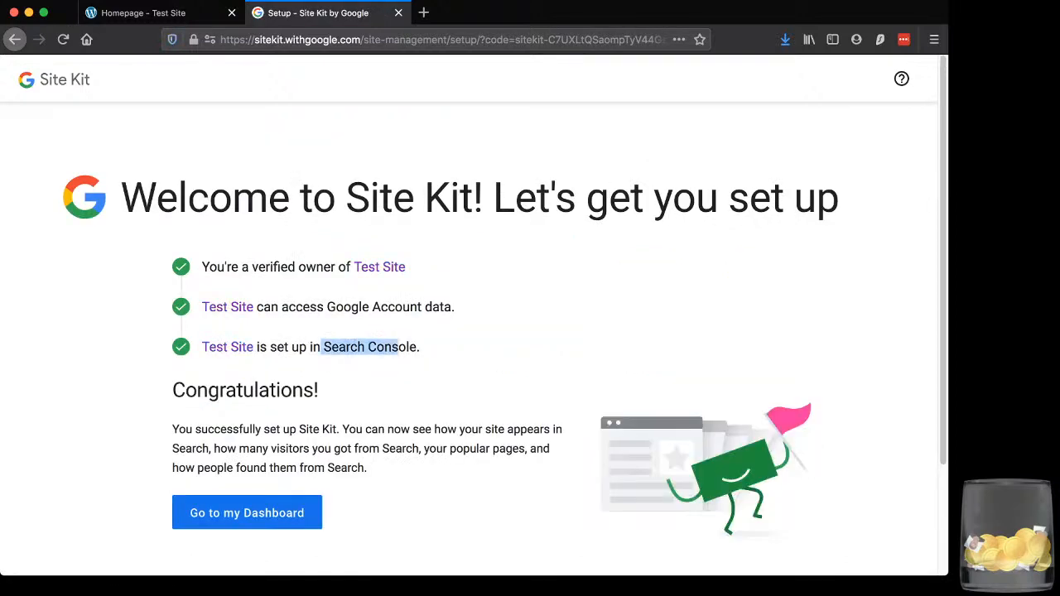
click(399, 347)
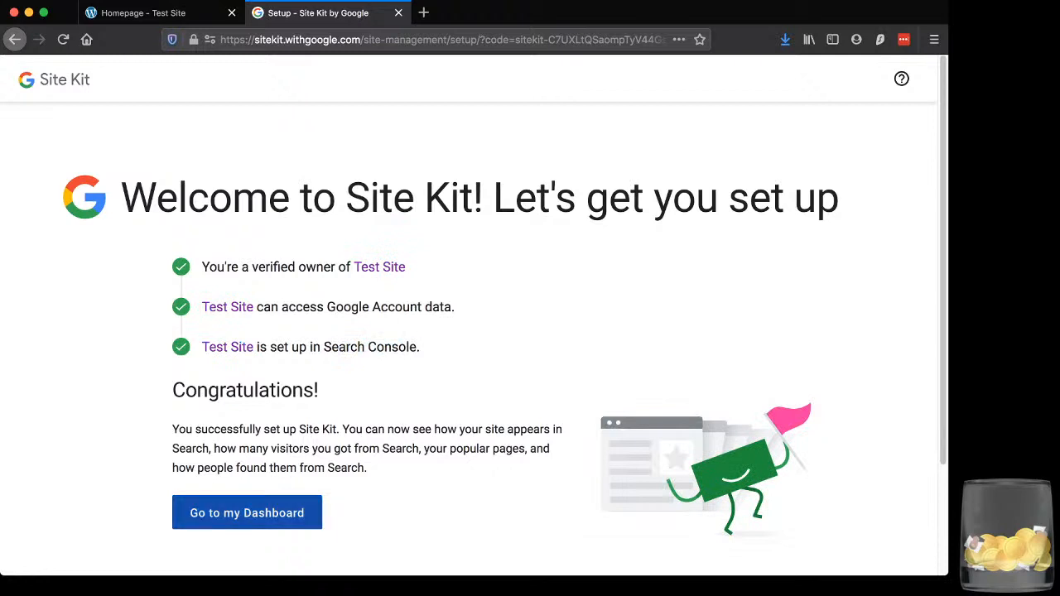
click(247, 512)
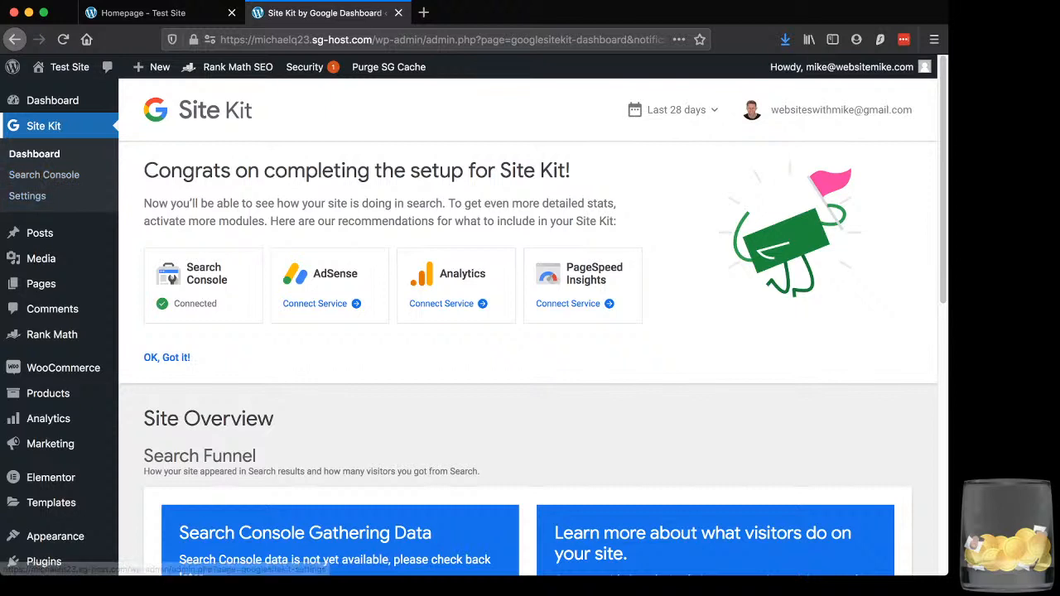
Review the Site Kit setup completion message and the recommended Search Console, AdSense and Analytics services
scroll(530, 331, down, 2)
scroll(530, 331, up, 2)
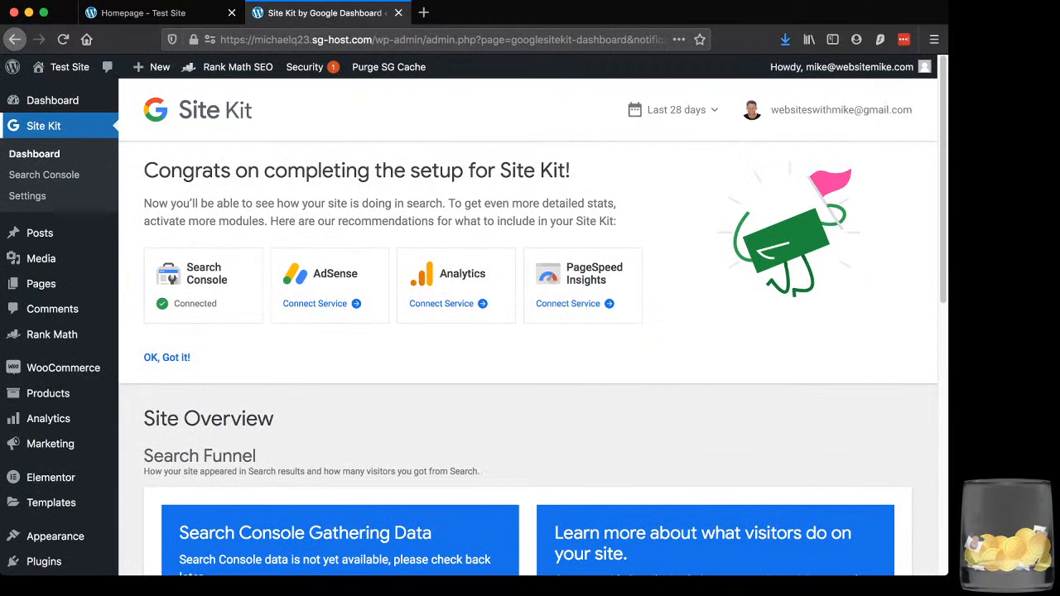
drag(152, 203, 535, 221)
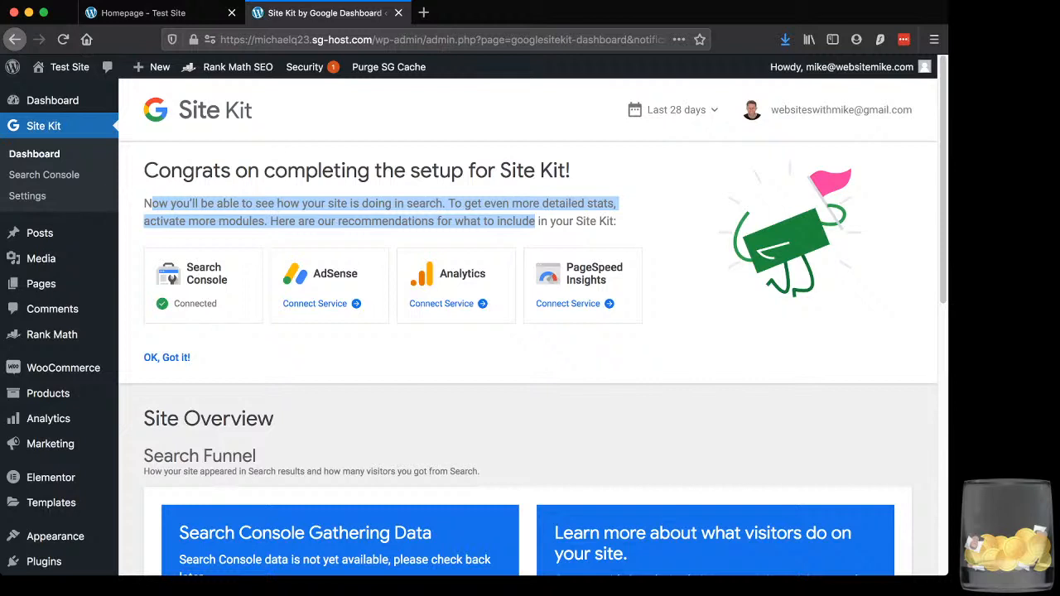
click(535, 222)
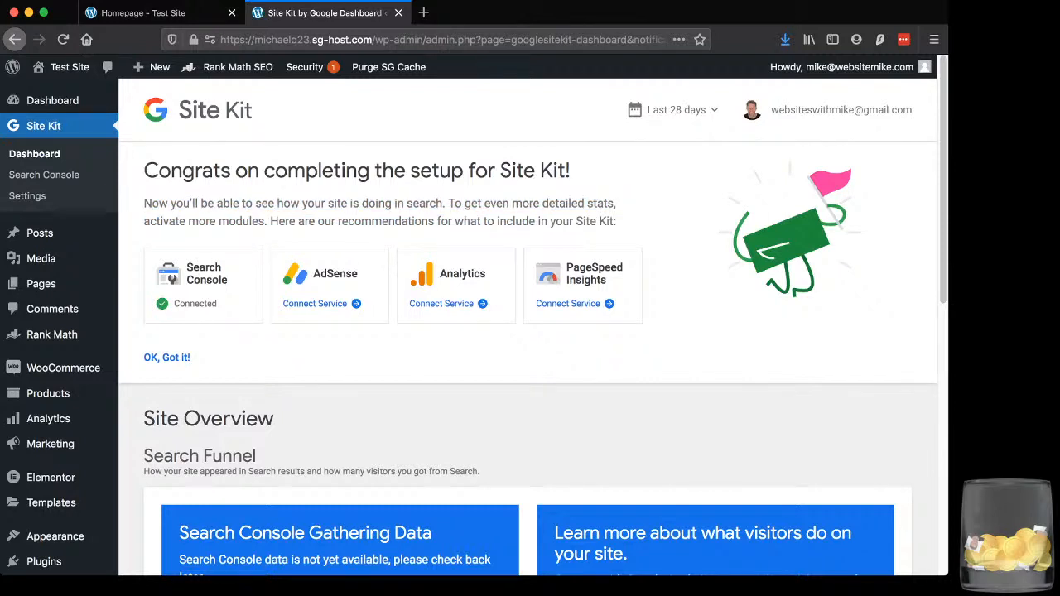
drag(228, 280, 186, 267)
drag(313, 274, 358, 274)
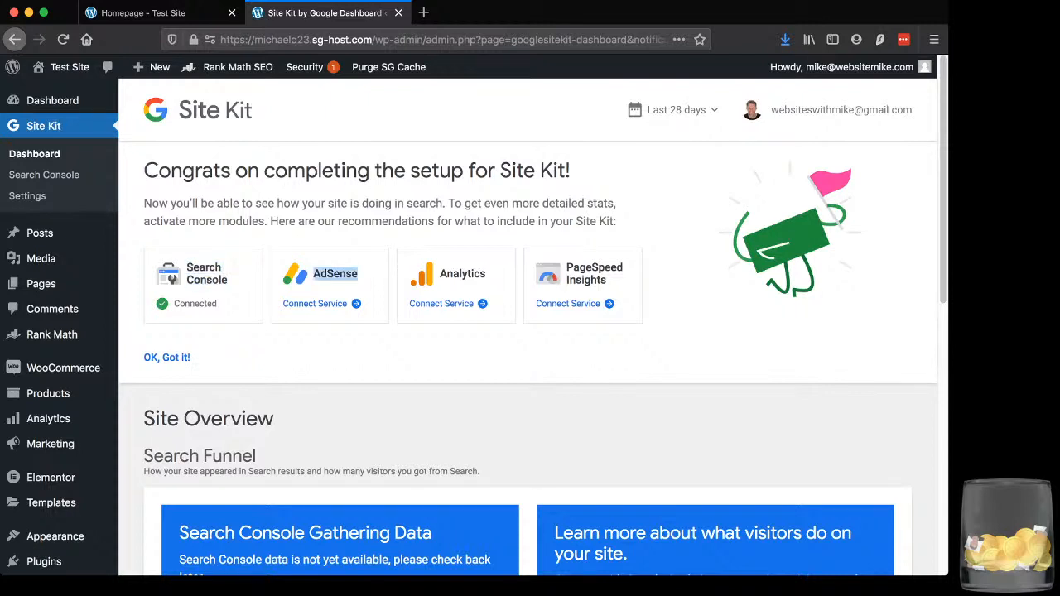
double_click(462, 274)
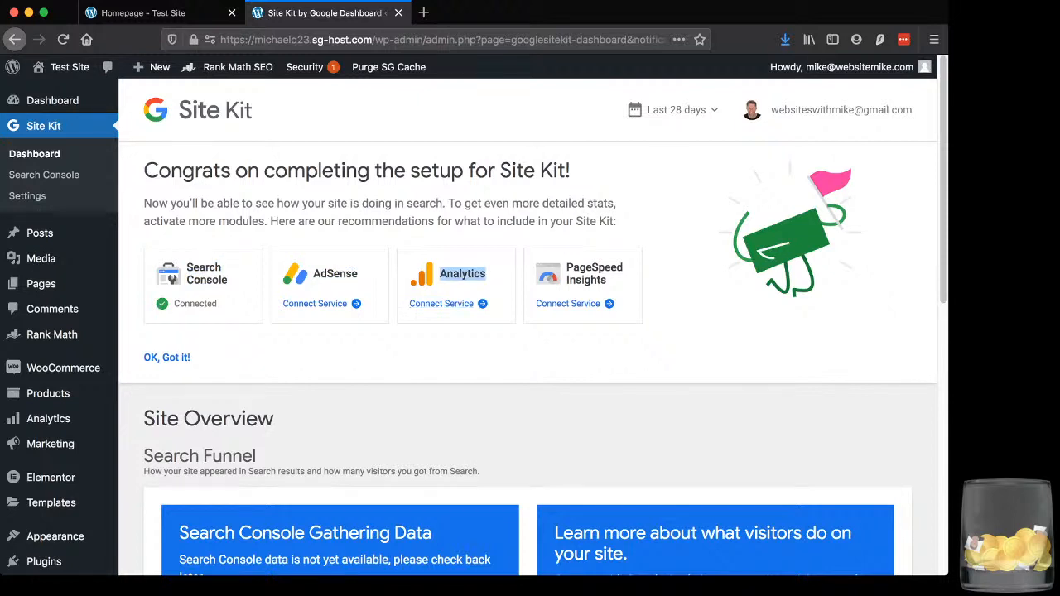
Start connecting the Analytics service, choose the listed Google account and allow Site Kit the requested access
click(441, 303)
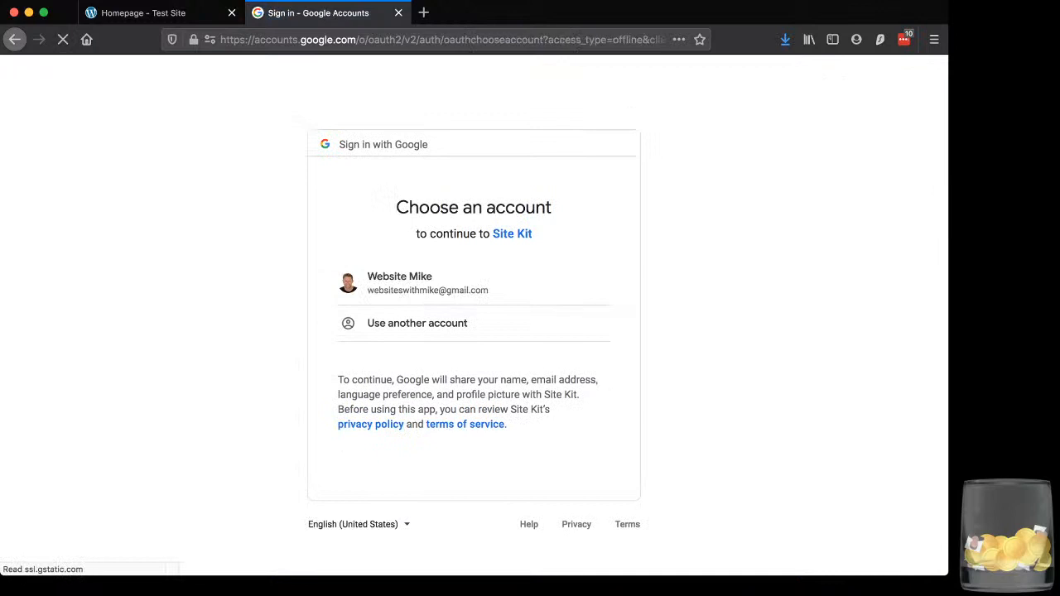
click(414, 282)
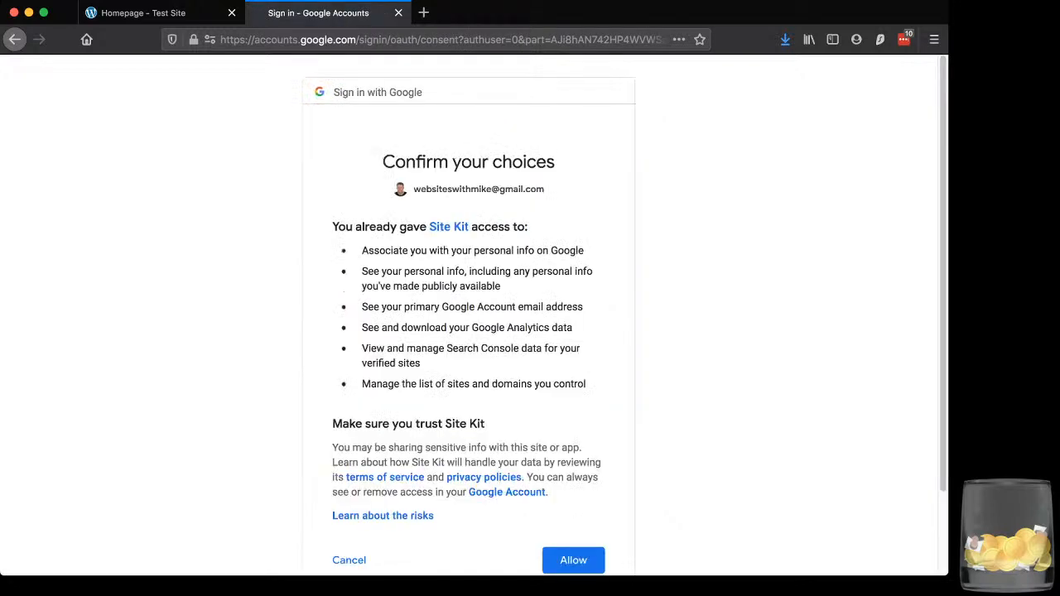
click(573, 559)
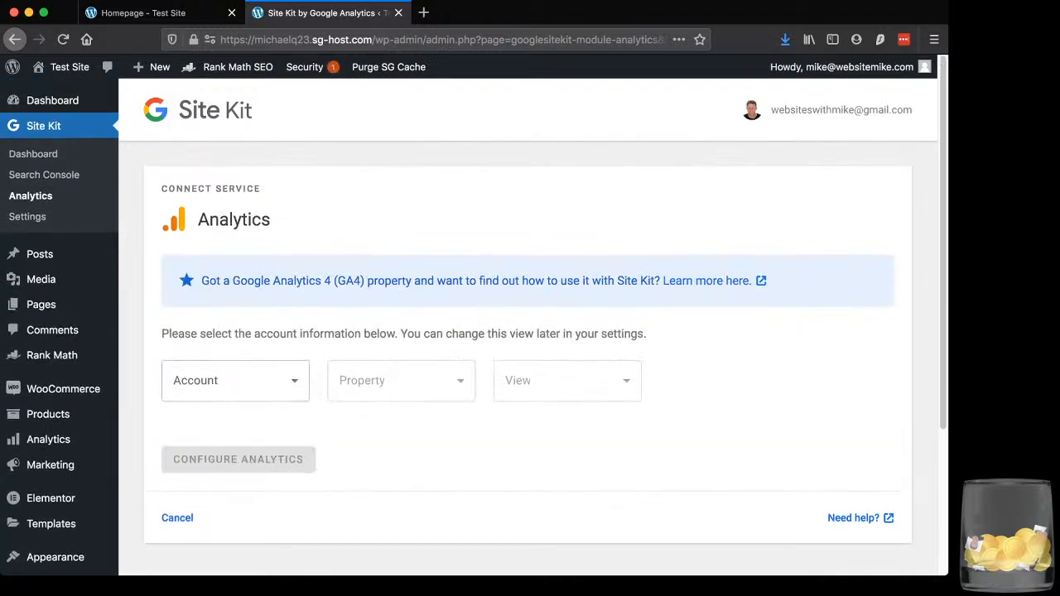
Select the existing Analytics account for the connection and check its property options, keeping the prefilled property
scroll(527, 331, down, 1)
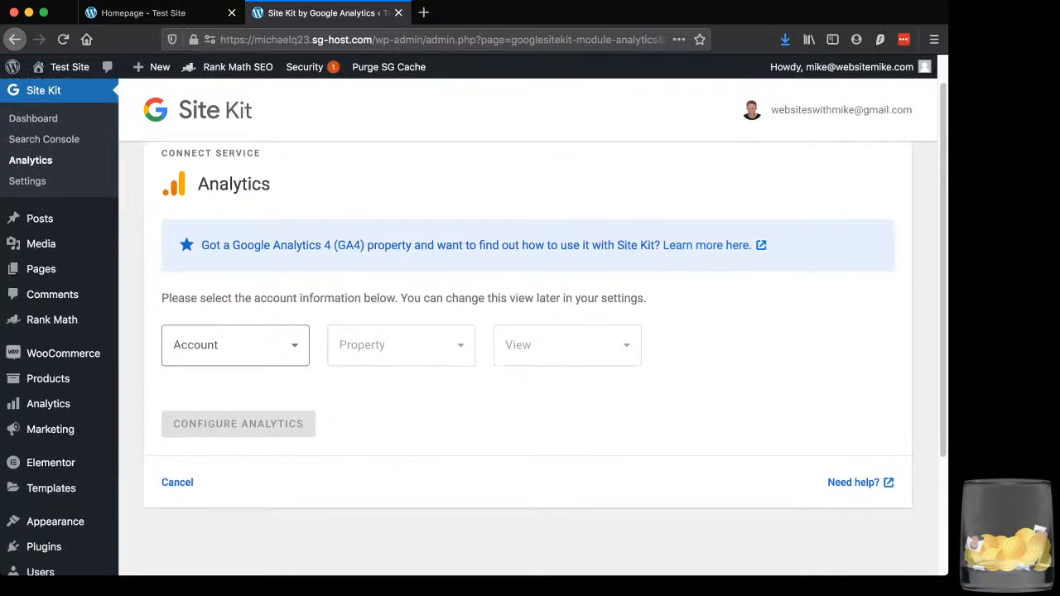
drag(198, 298, 484, 298)
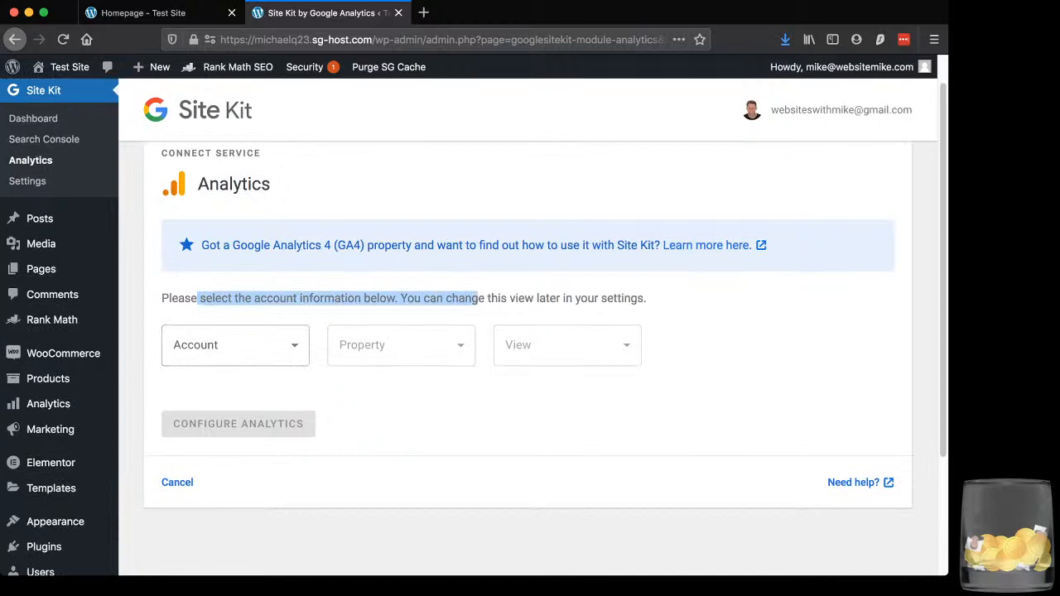
click(235, 345)
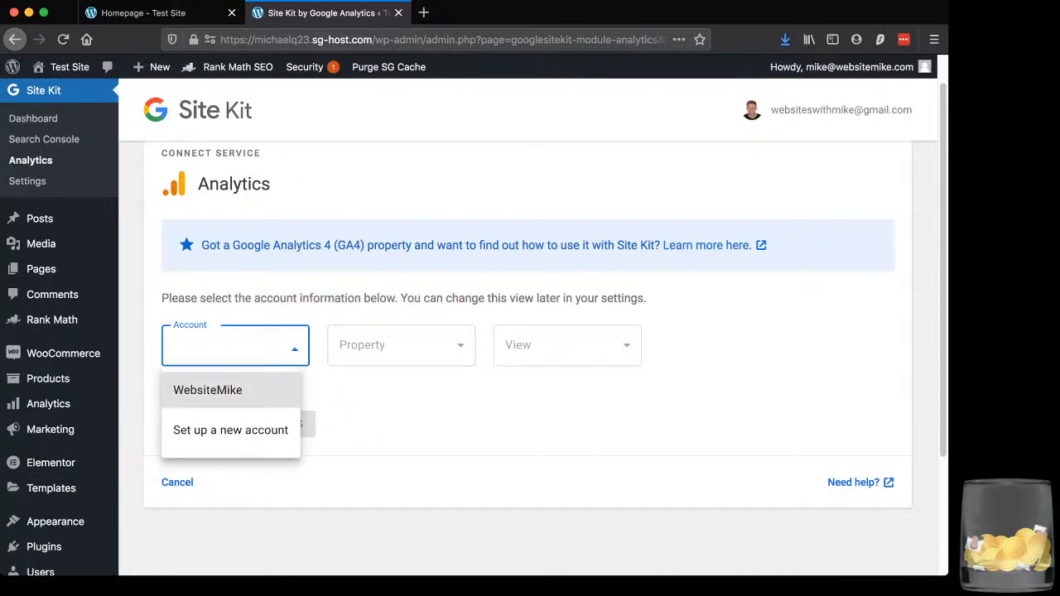
click(230, 390)
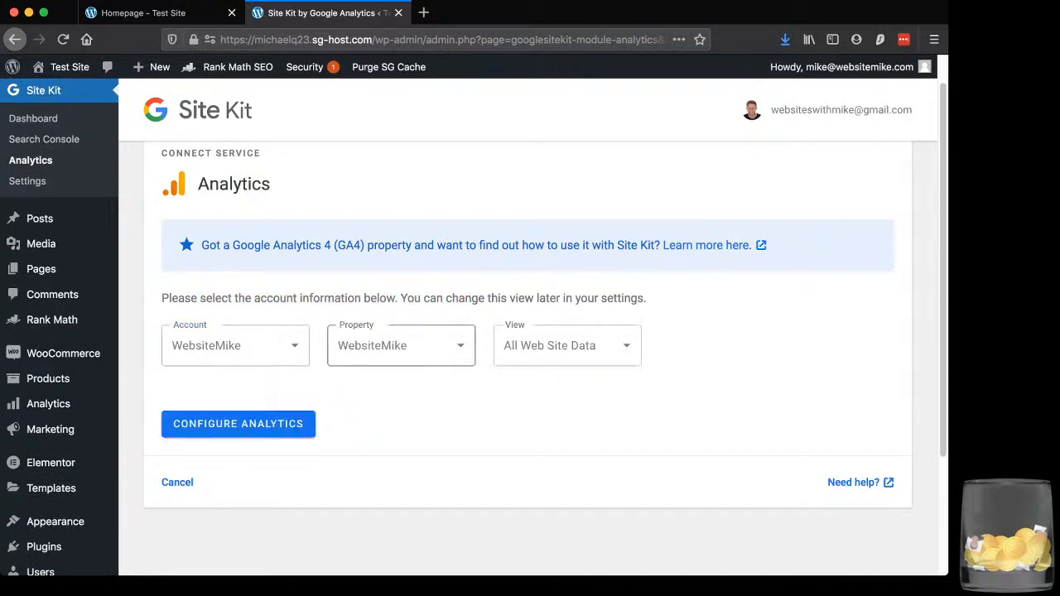
click(400, 345)
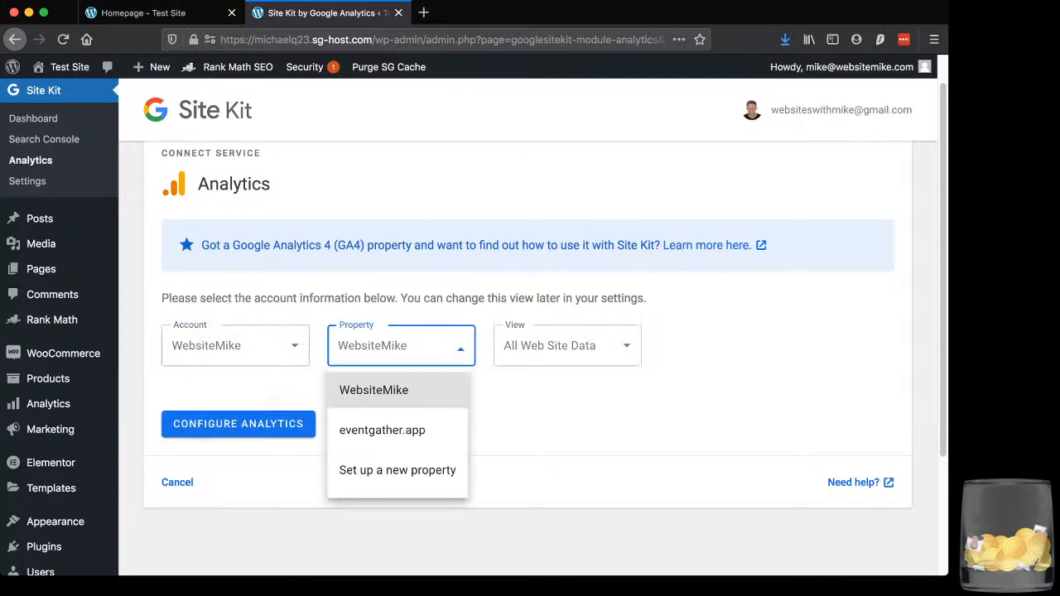
click(546, 414)
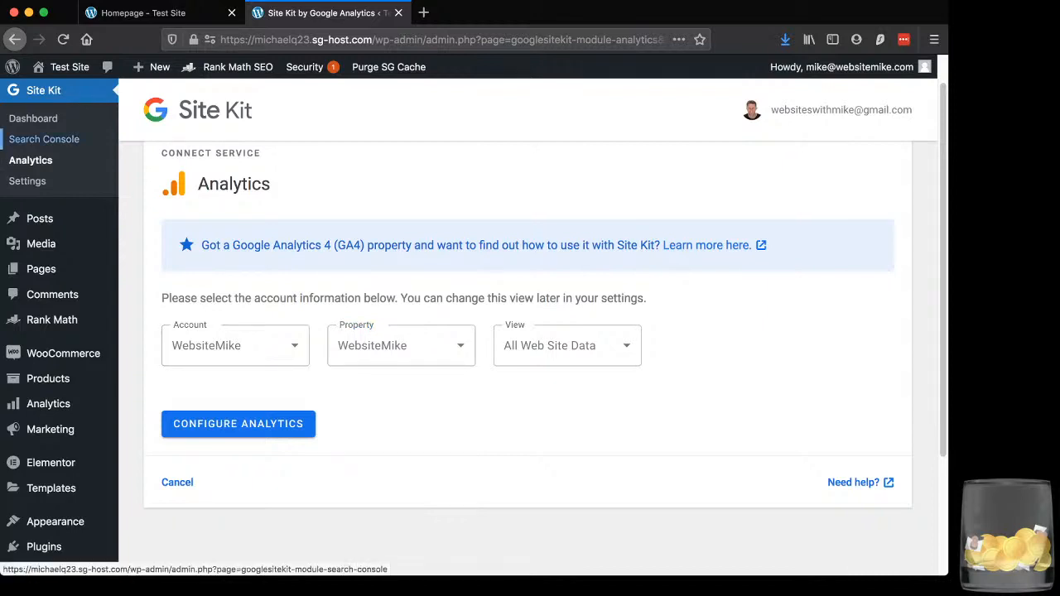
Open Site Kit's Search Console page and read its data availability notice
click(44, 139)
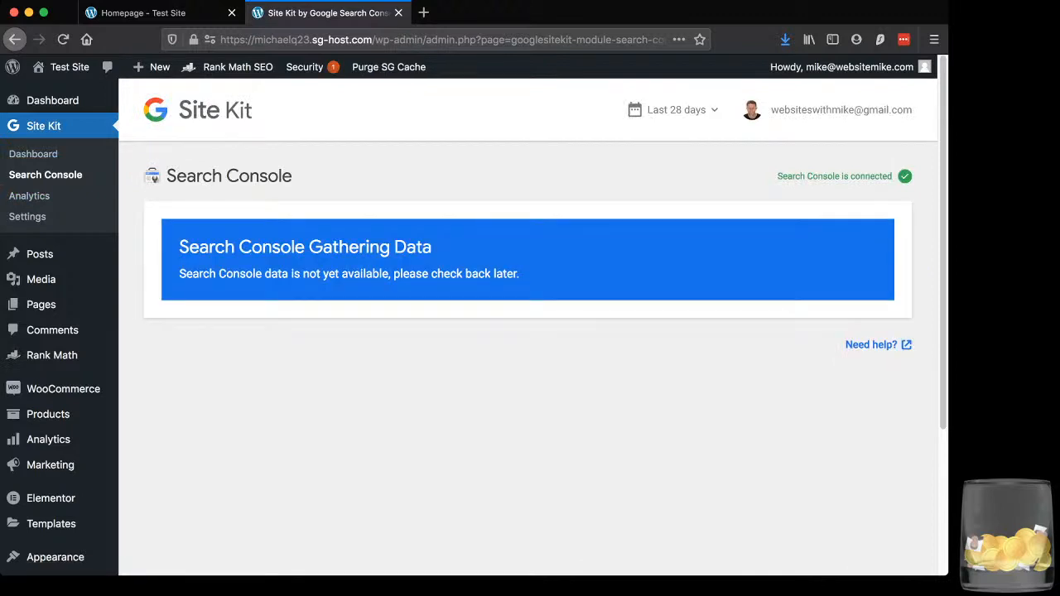
scroll(530, 331, down, 1)
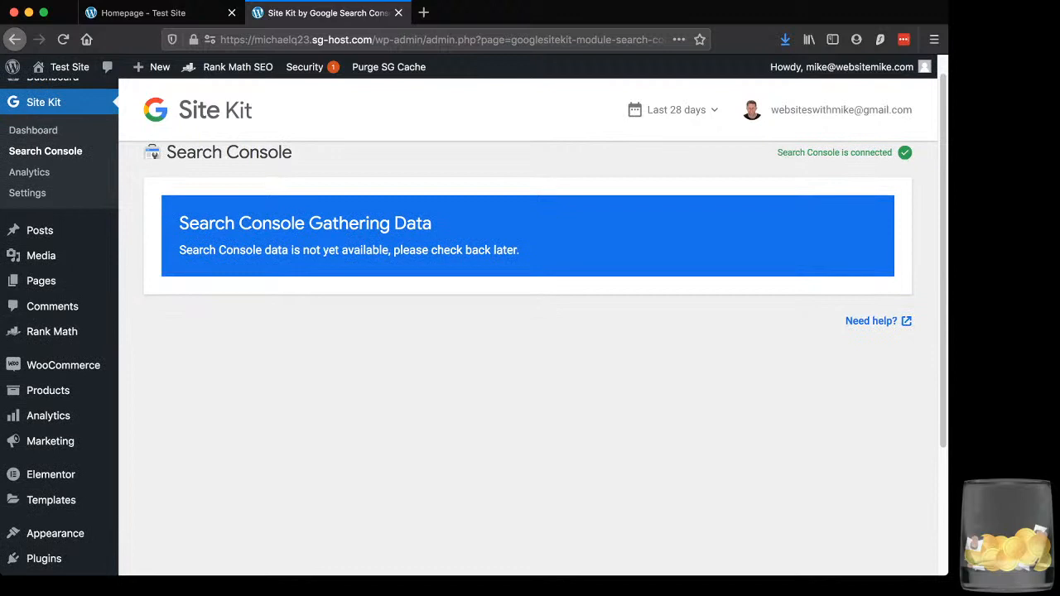
drag(192, 250, 520, 251)
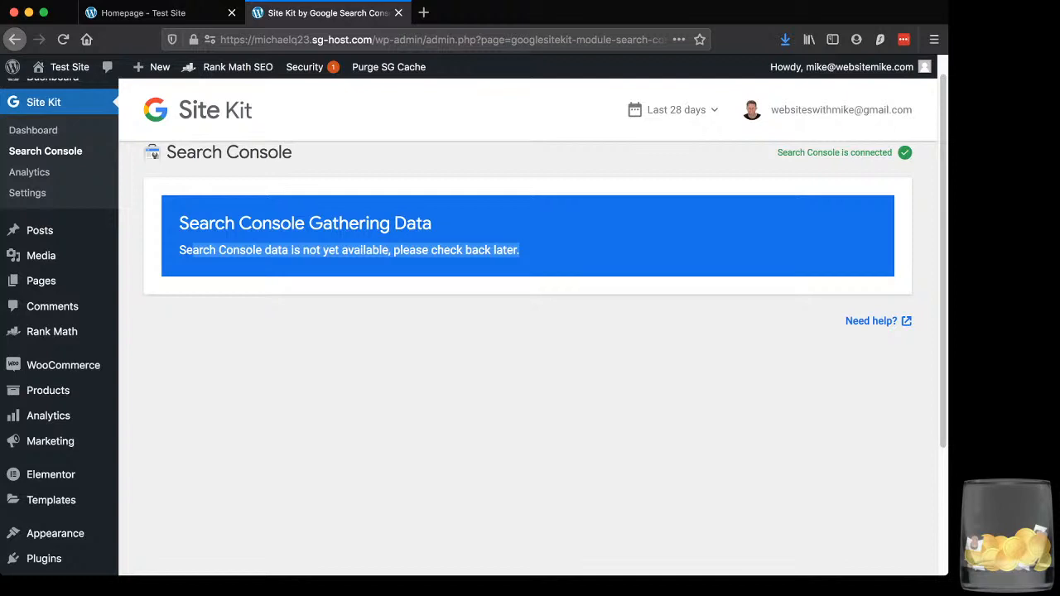
Open the Site Kit settings and inspect the connection details of the Search Console and Analytics services
click(28, 192)
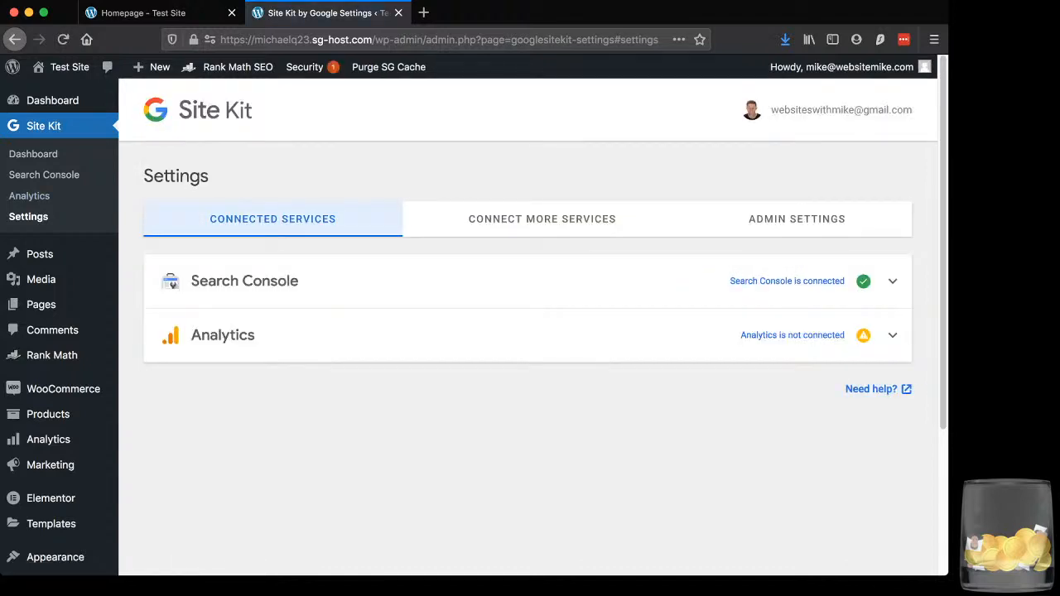
scroll(474, 315, down, 1)
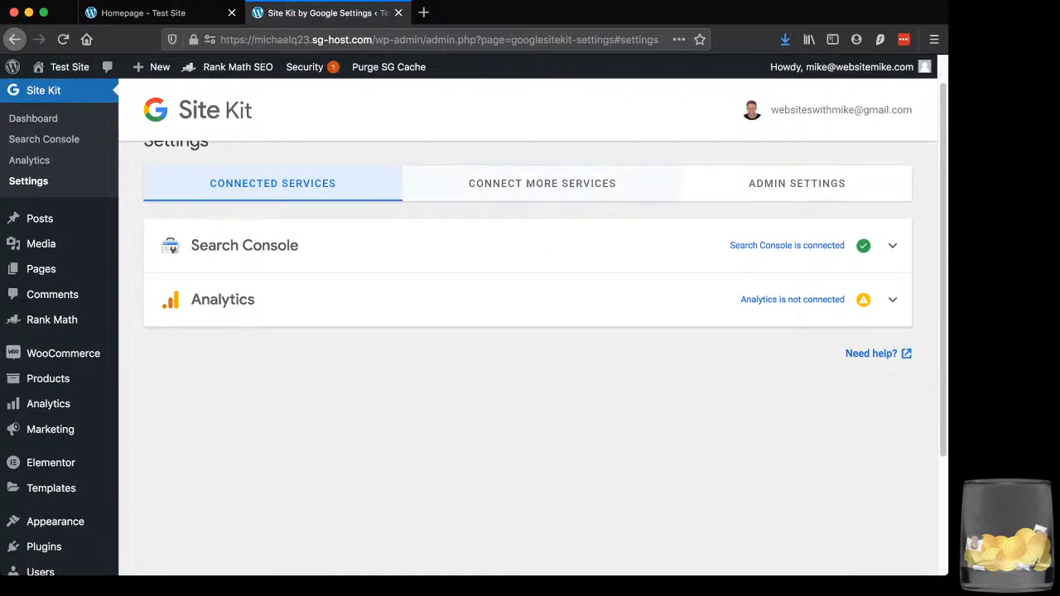
scroll(474, 315, up, 1)
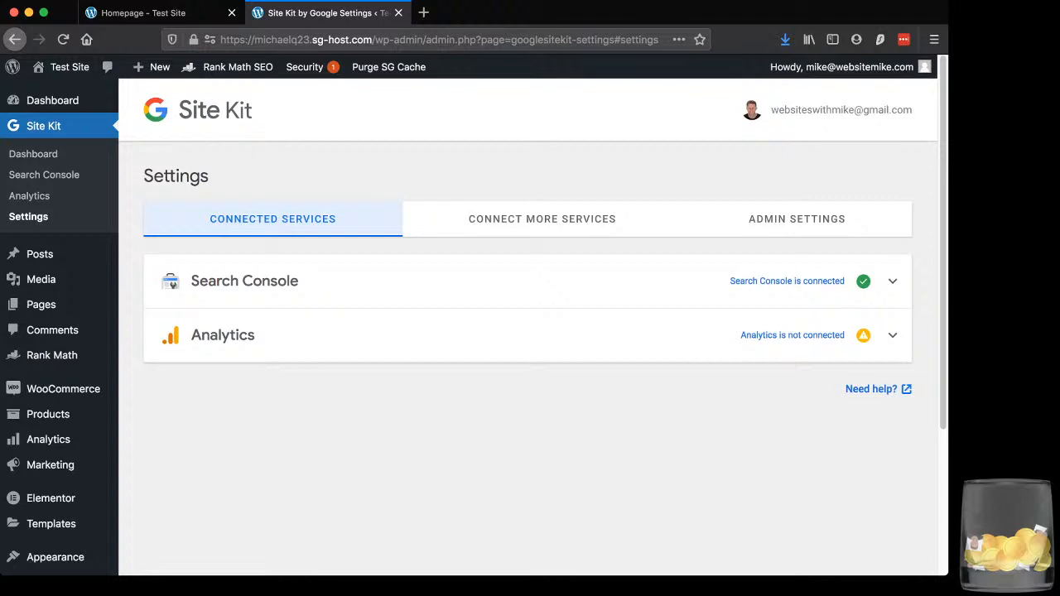
click(244, 281)
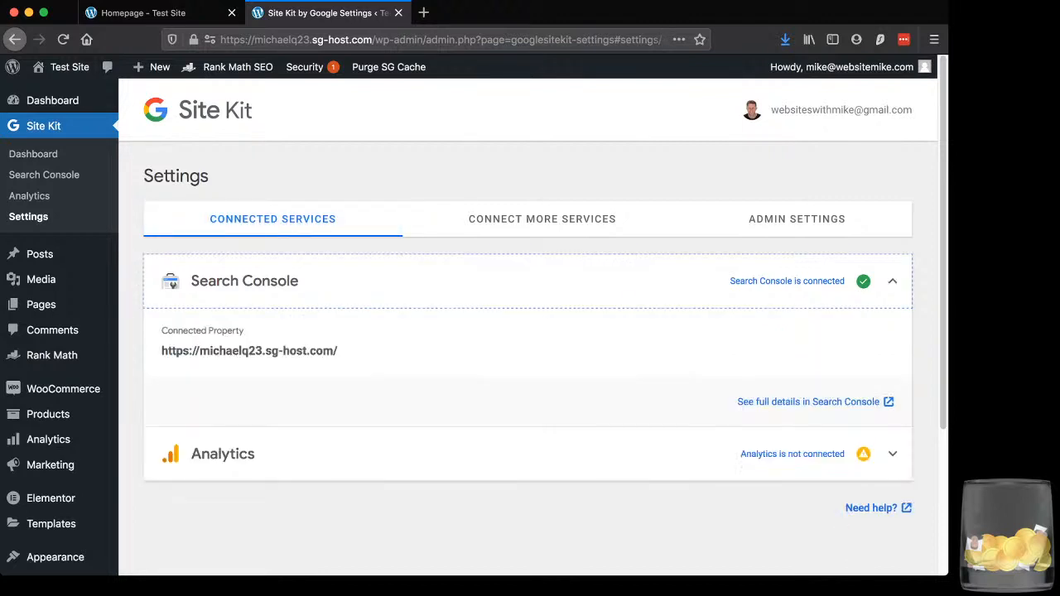
click(527, 454)
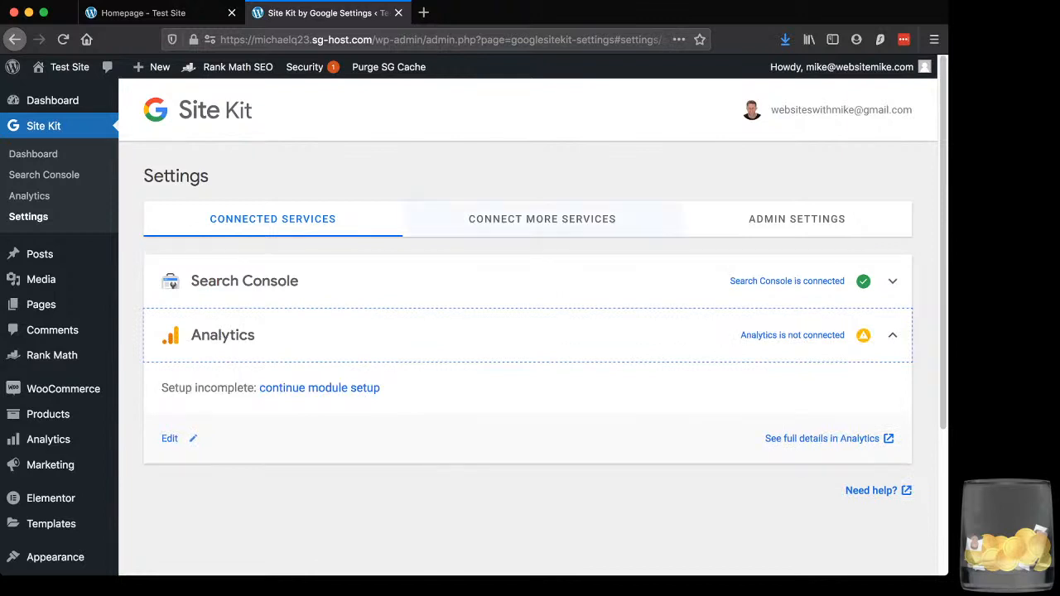
click(563, 175)
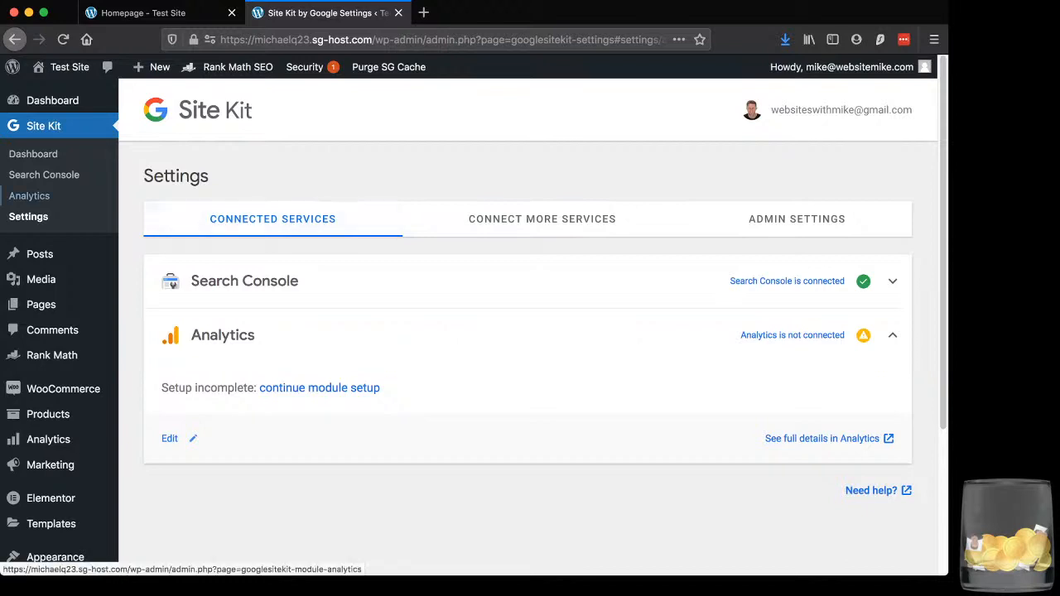
Return to Site Kit's Analytics connection page and check the available account options without choosing one
click(29, 195)
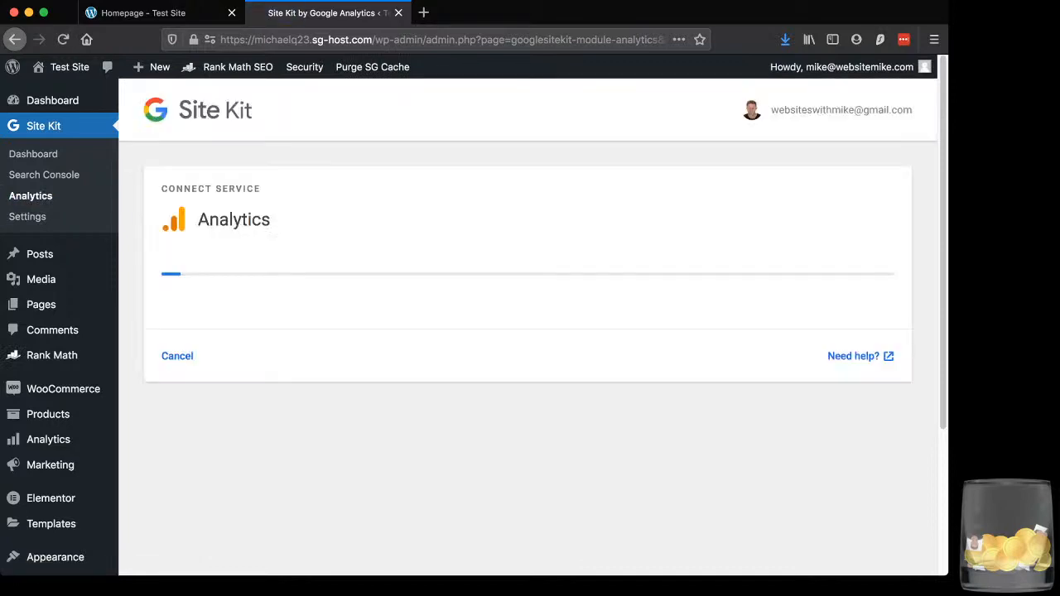
scroll(528, 331, down, 1)
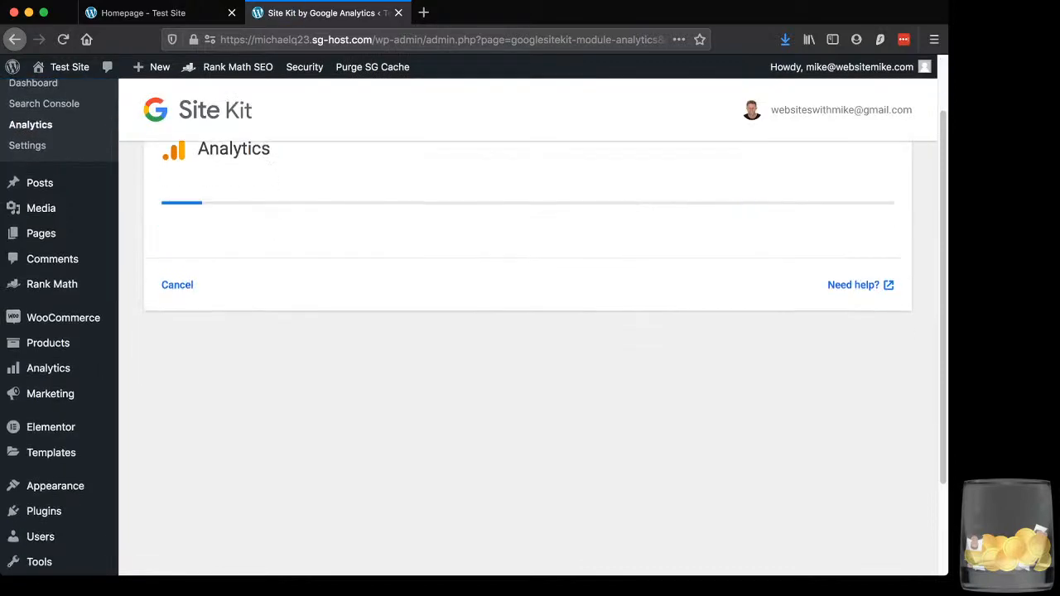
scroll(528, 331, down, 1)
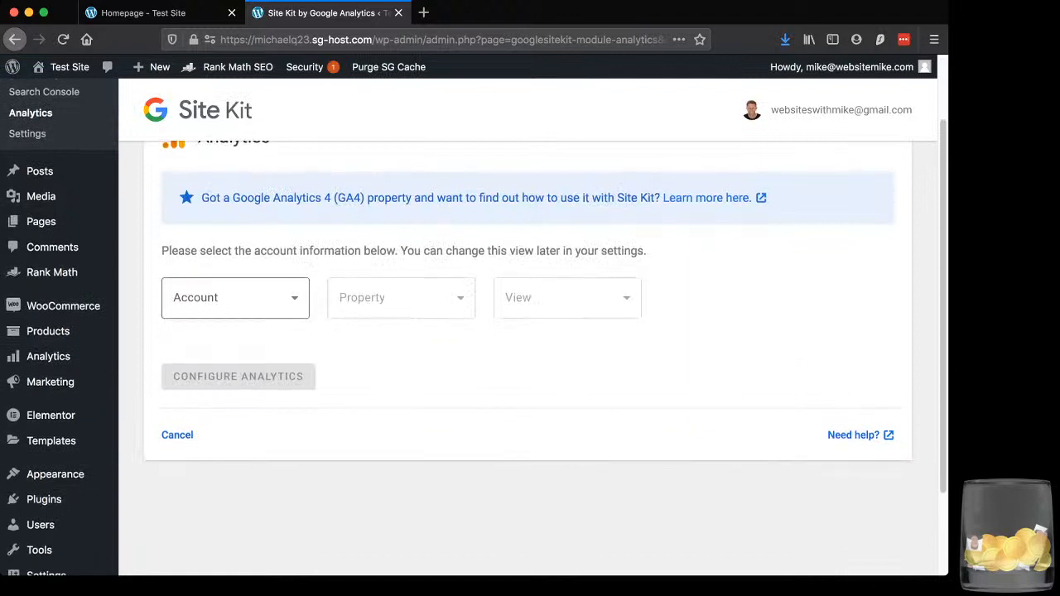
click(236, 298)
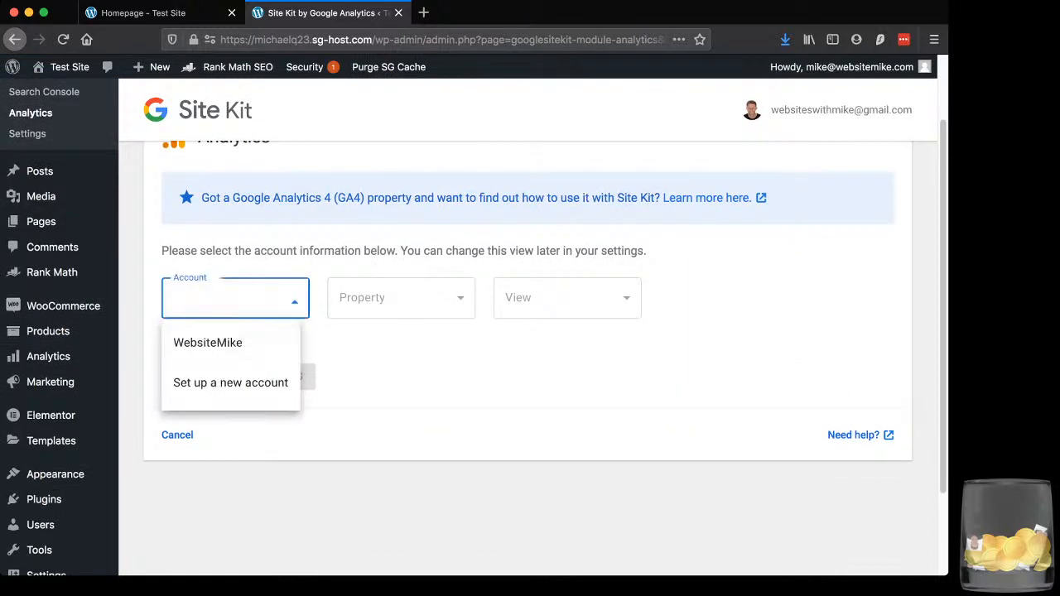
click(236, 298)
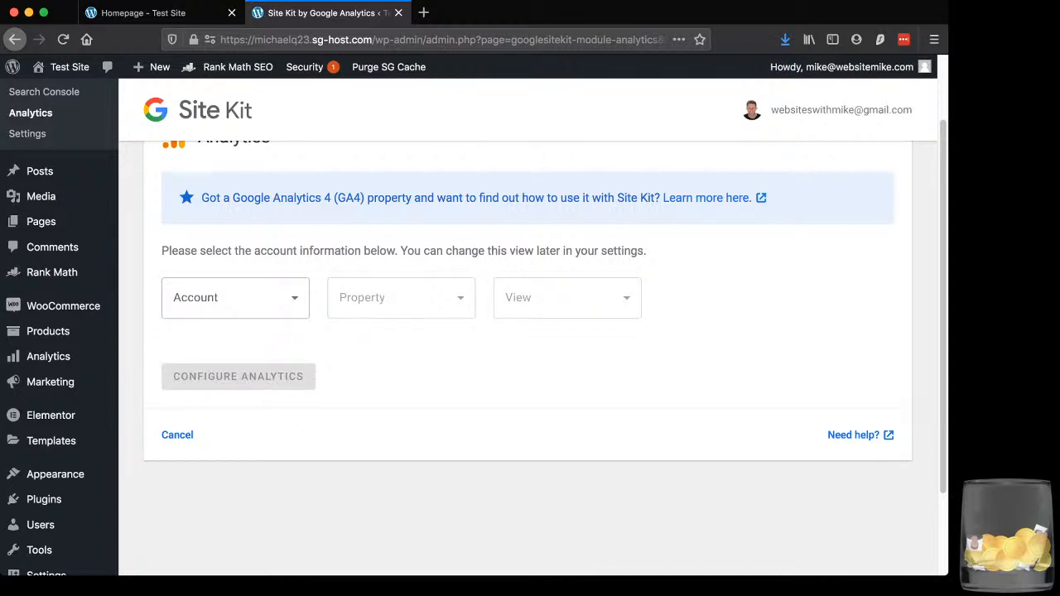
scroll(528, 331, up, 2)
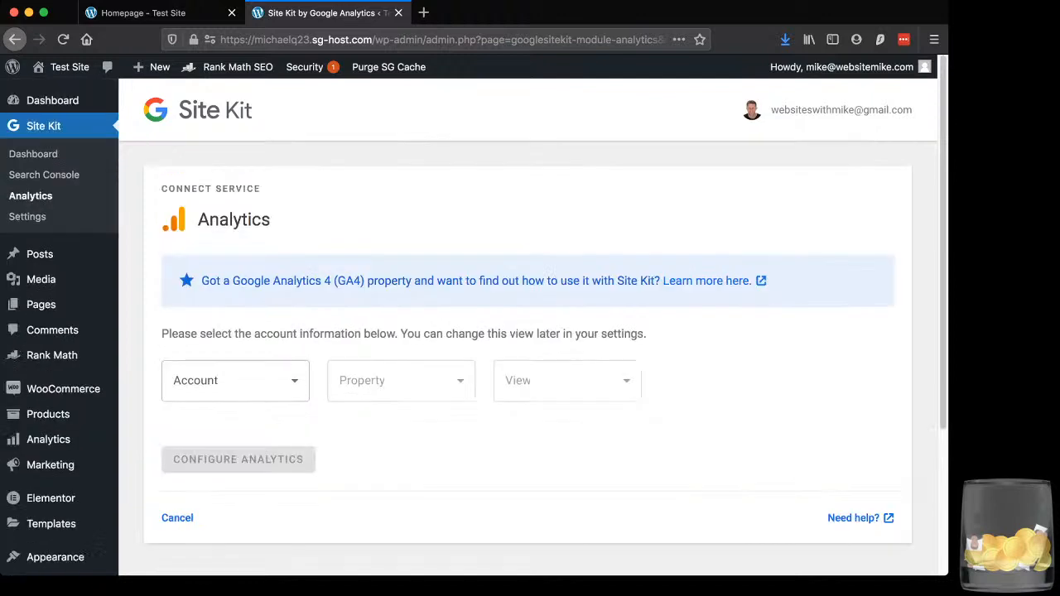
Review the additional services offered in the Site Kit settings, including the PageSpeed Insights description and Tag Manager
mouse_move(40, 254)
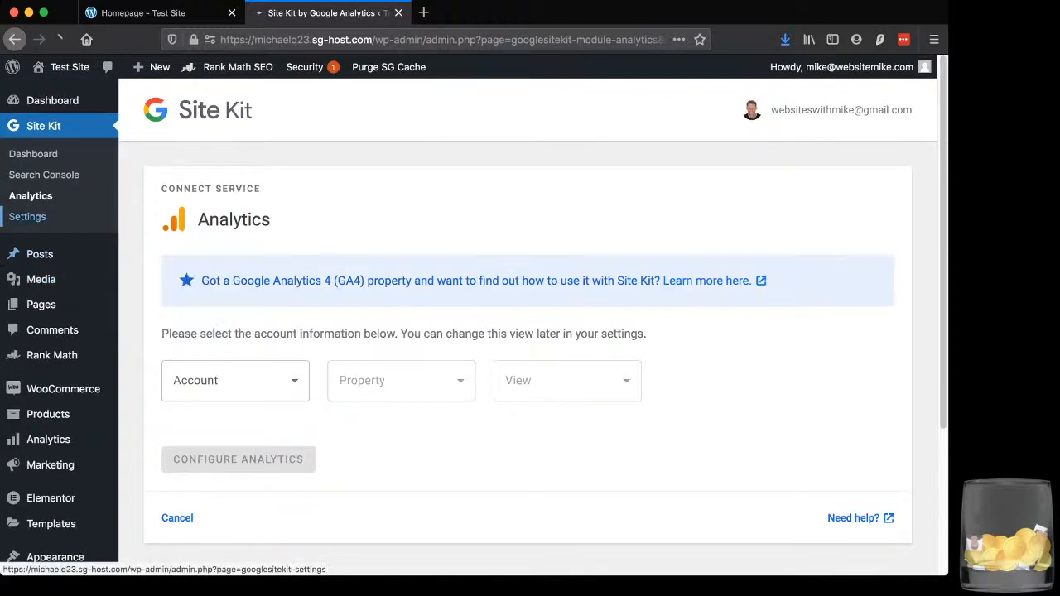
click(27, 216)
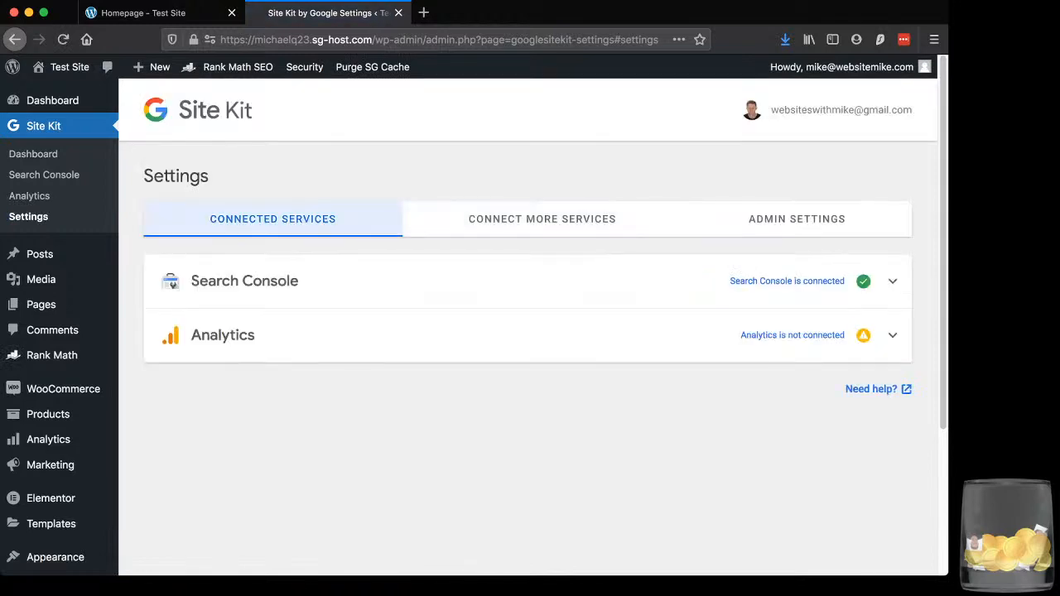
click(542, 220)
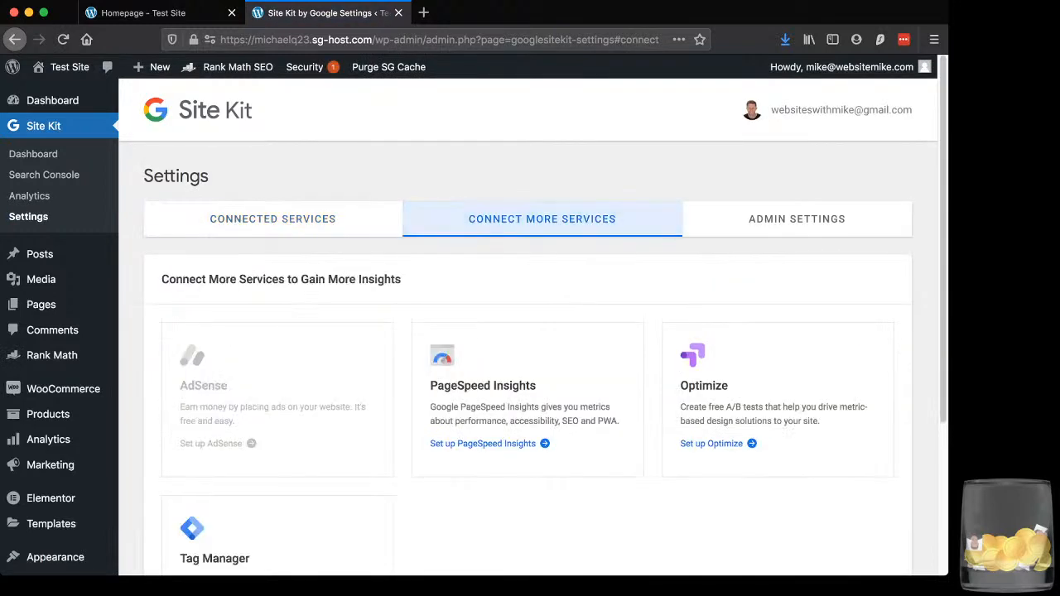
scroll(543, 331, down, 1)
scroll(530, 331, down, 1)
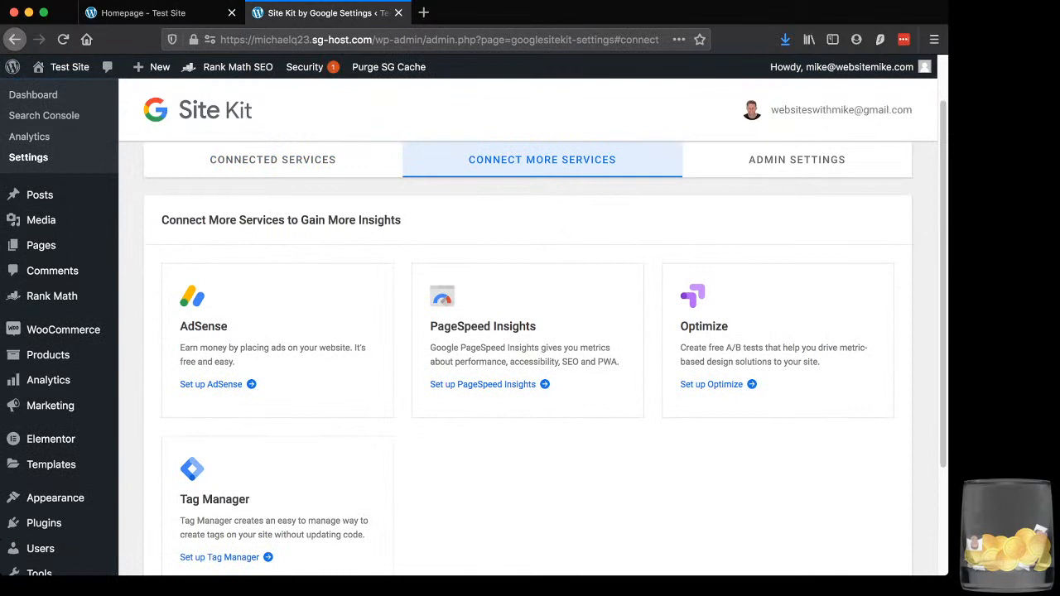
triple_click(524, 355)
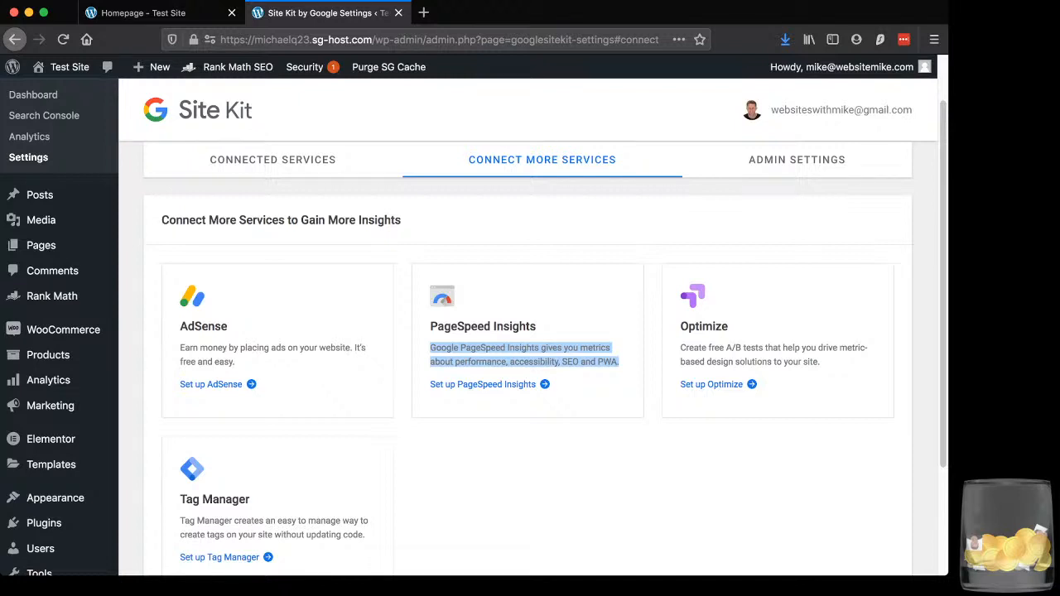
scroll(527, 356, down, 3)
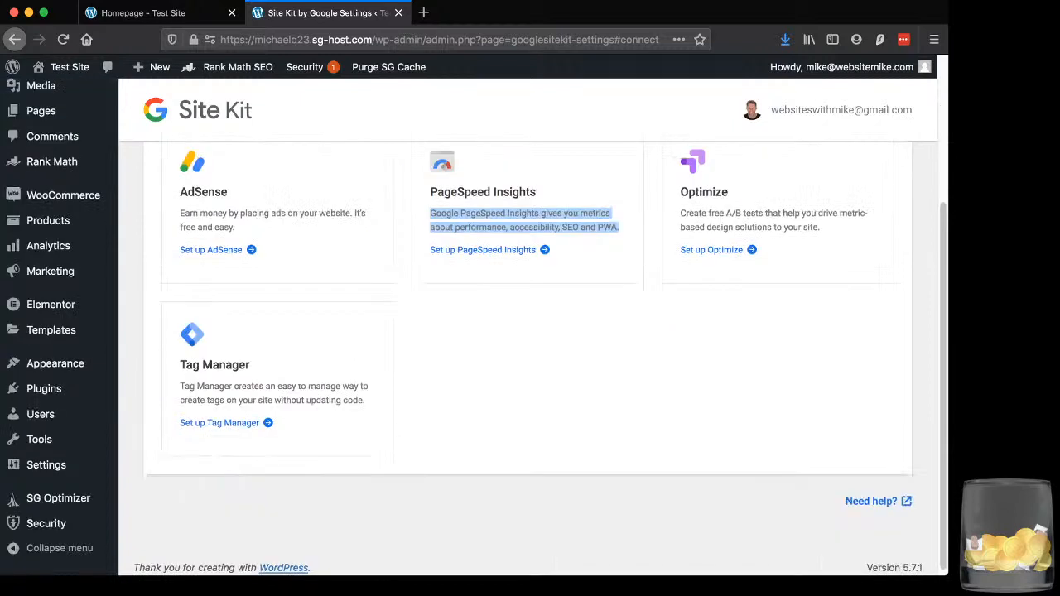
Read the Tag Manager service description and review the plugin status and tracking options in Site Kit's admin settings
scroll(527, 356, up, 1)
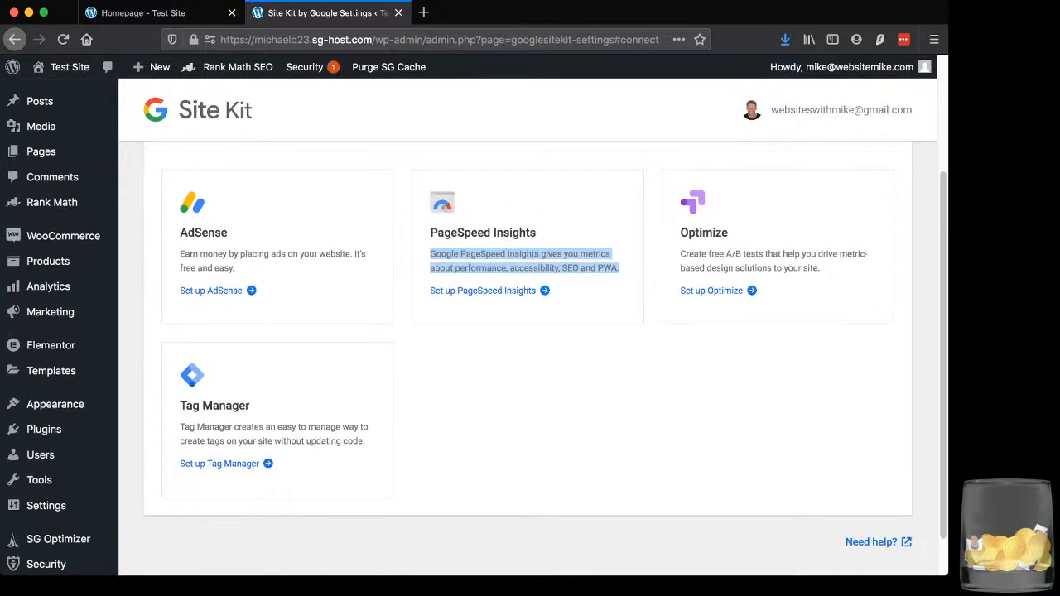
drag(365, 441, 179, 427)
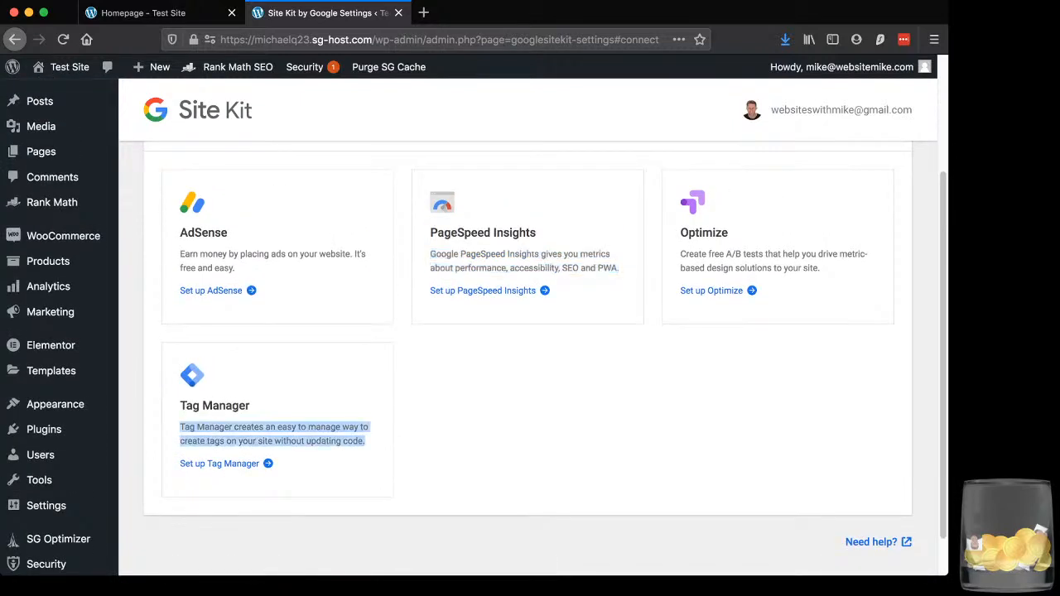
click(463, 416)
scroll(528, 327, up, 4)
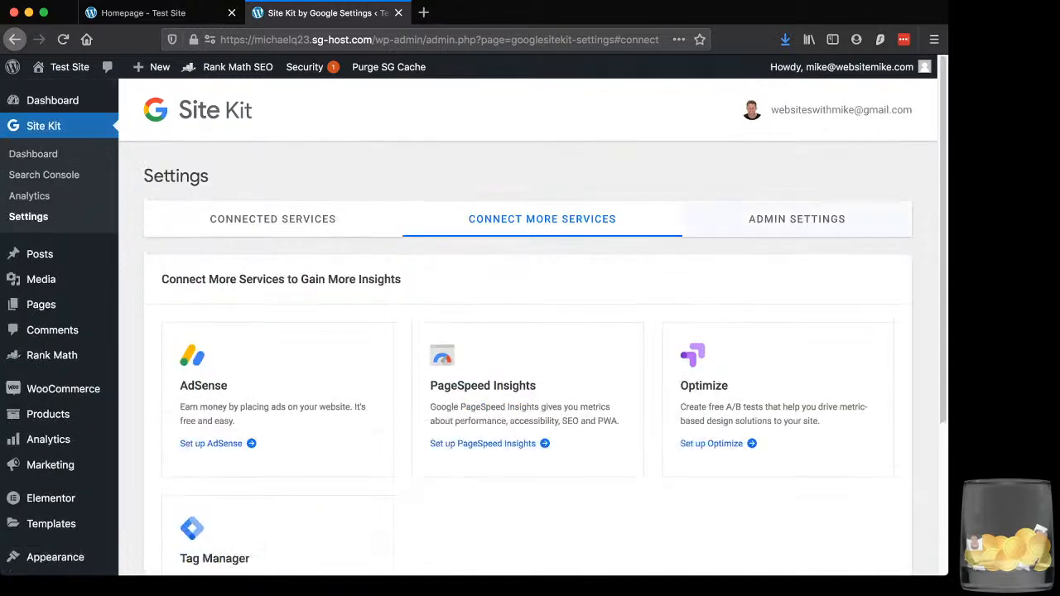
click(796, 219)
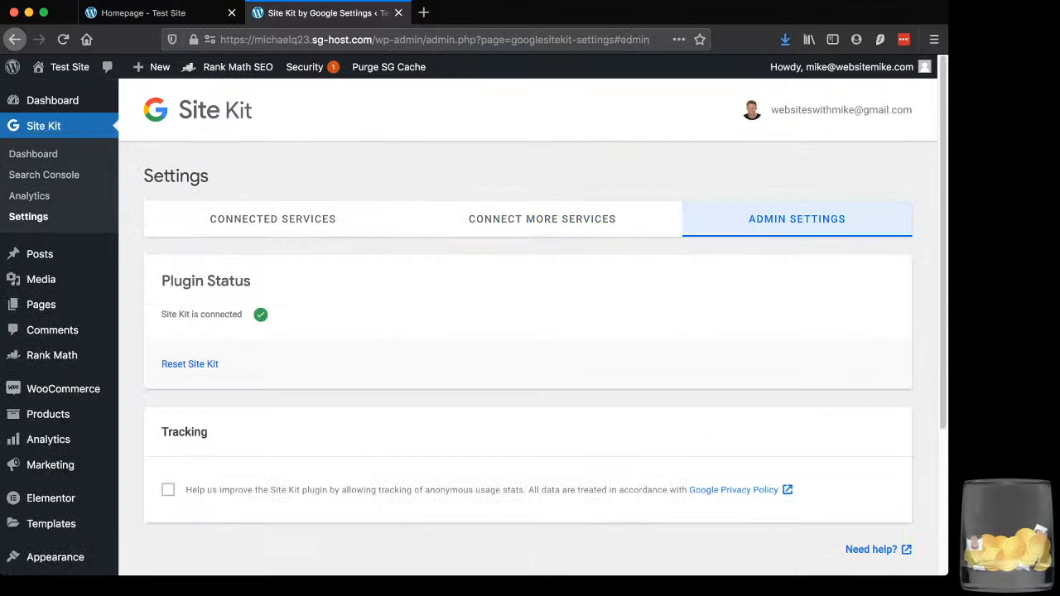
scroll(527, 327, down, 4)
scroll(527, 327, up, 4)
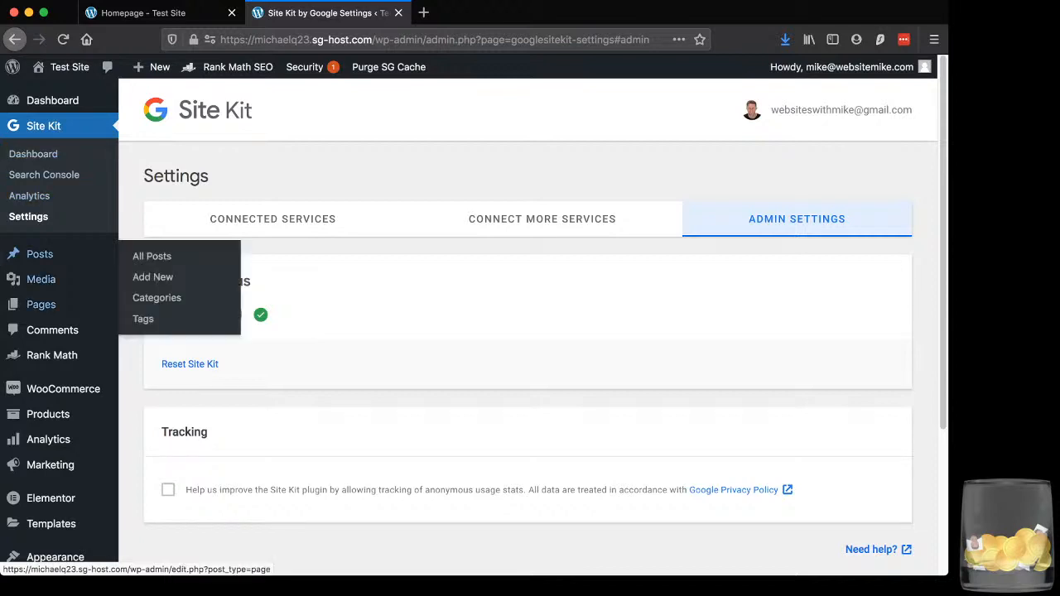
Open the page for adding new plugins and view the recommended plugins
mouse_move(41, 304)
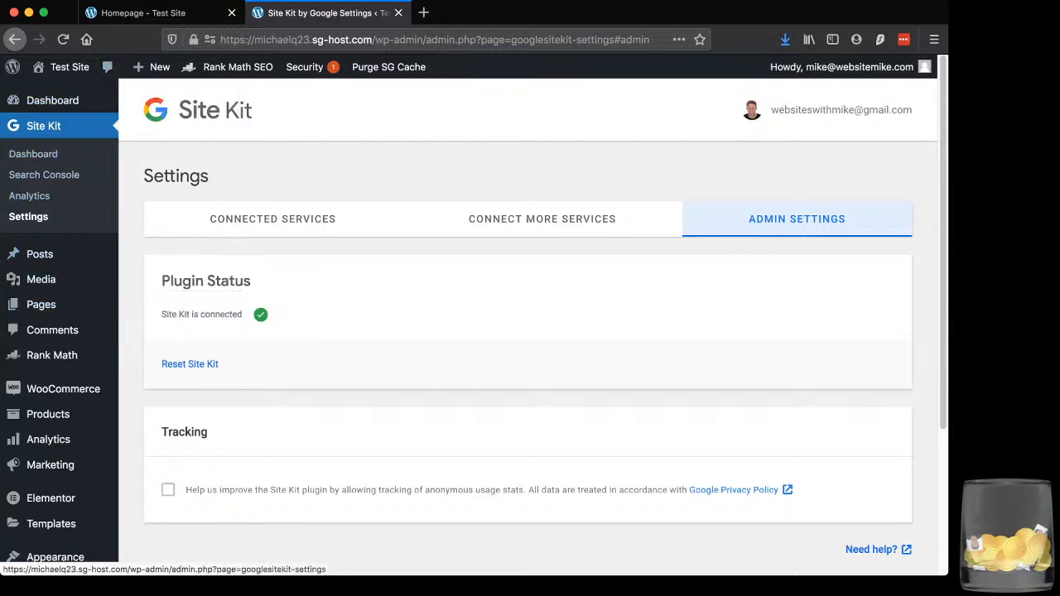
mouse_move(51, 354)
scroll(51, 347, down, 1)
scroll(52, 334, down, 4)
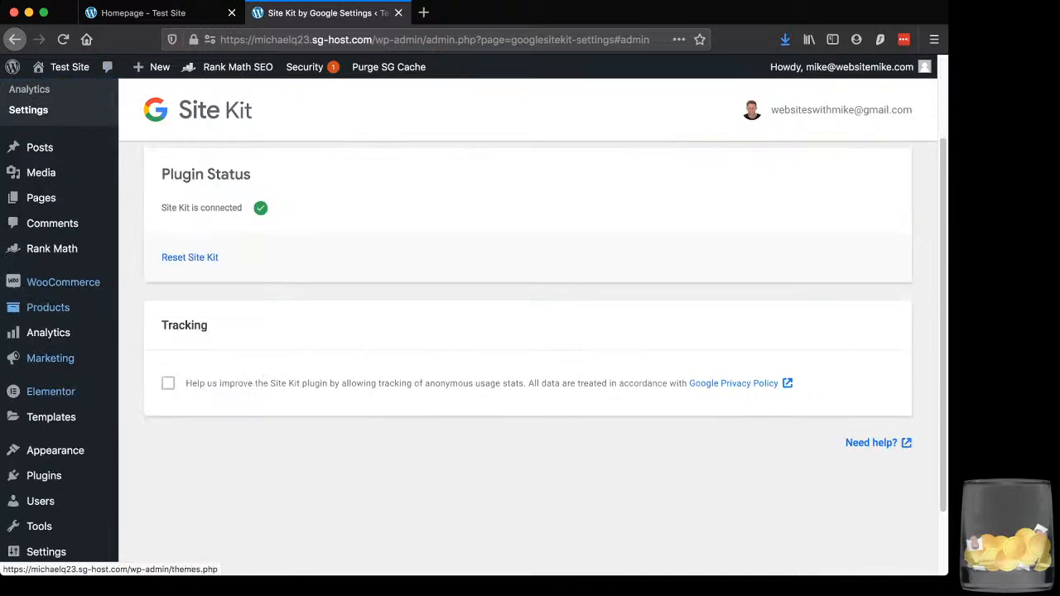
mouse_move(44, 475)
click(152, 498)
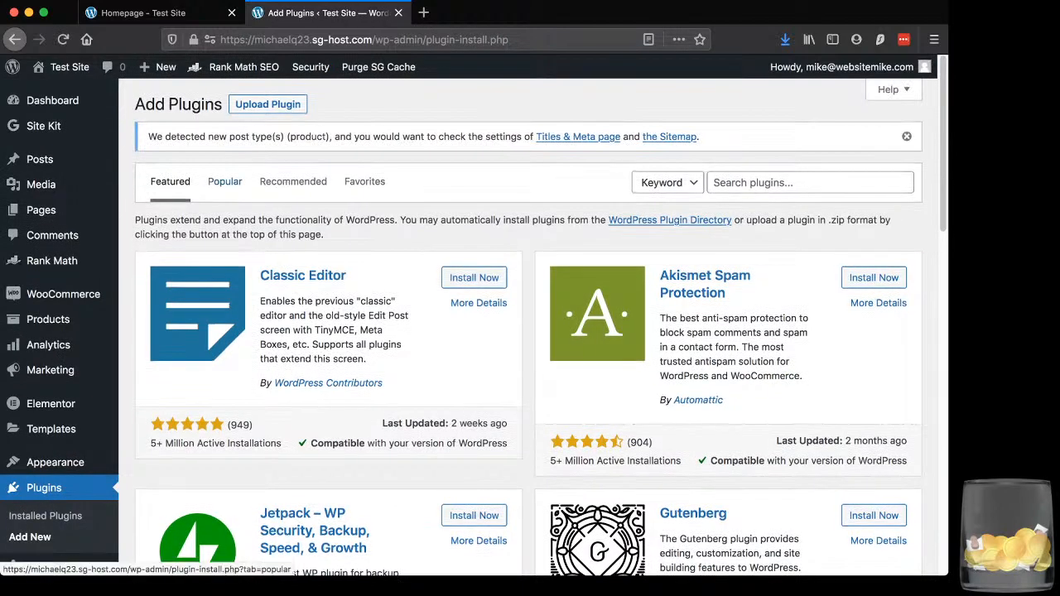
click(293, 181)
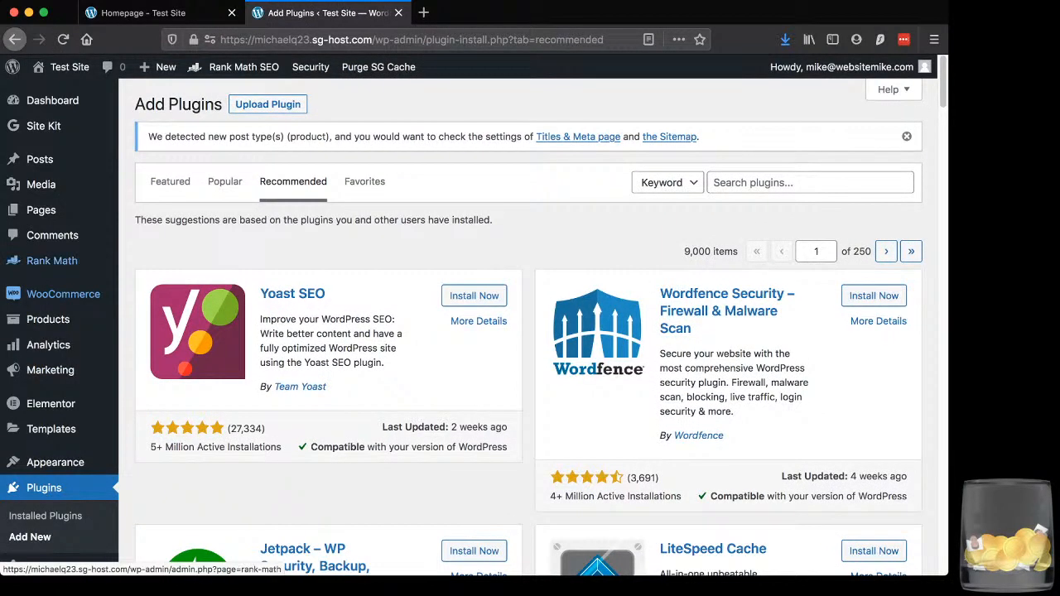
Open the Rank Math SEO dashboard and review its available modules, from AMP and Analytics to WooCommerce
click(51, 260)
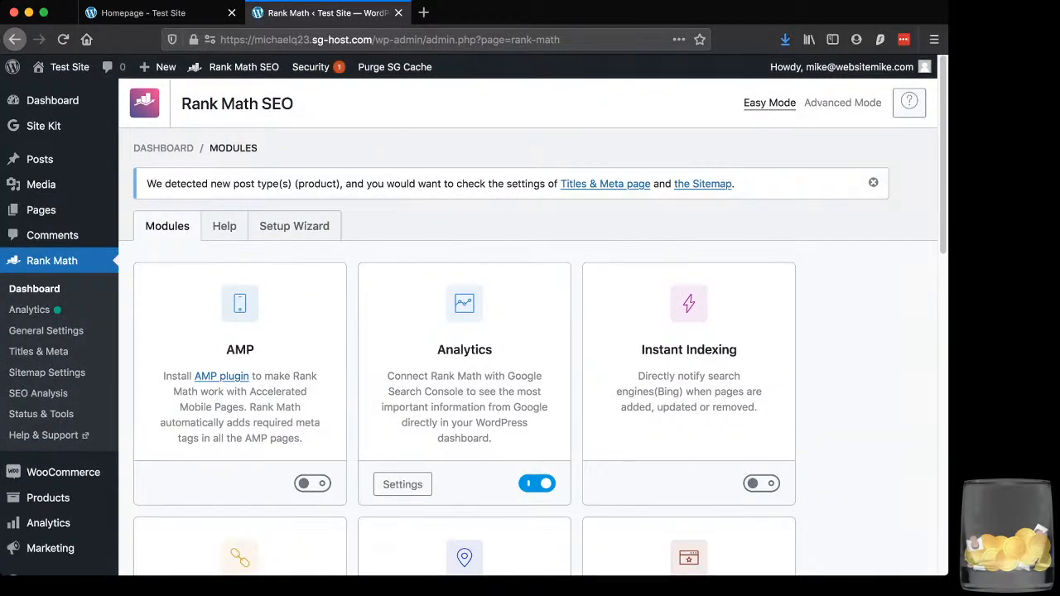
scroll(530, 332, down, 1)
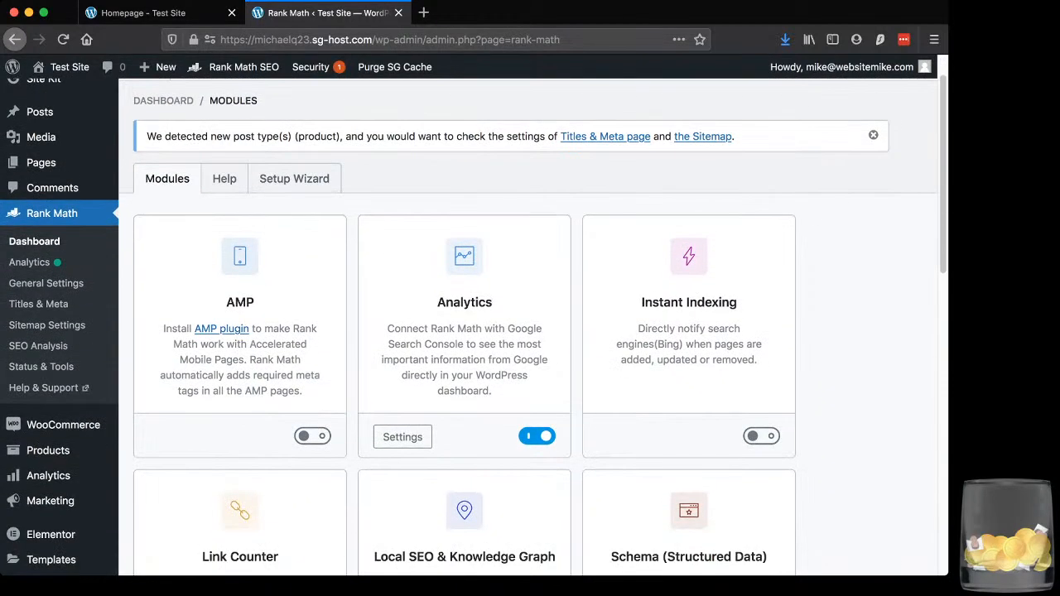
scroll(530, 331, down, 2)
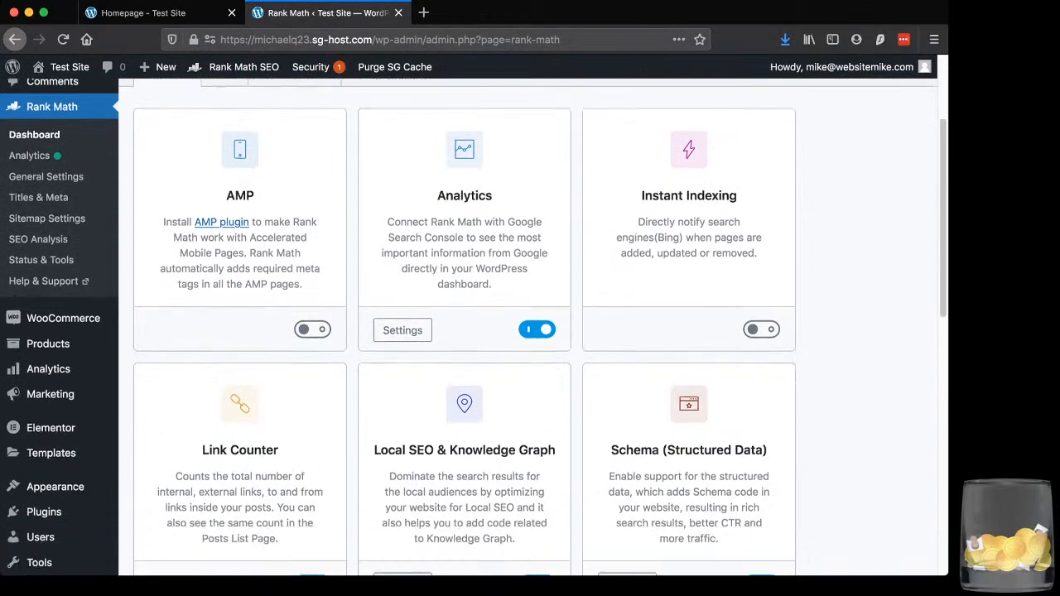
scroll(530, 331, down, 8)
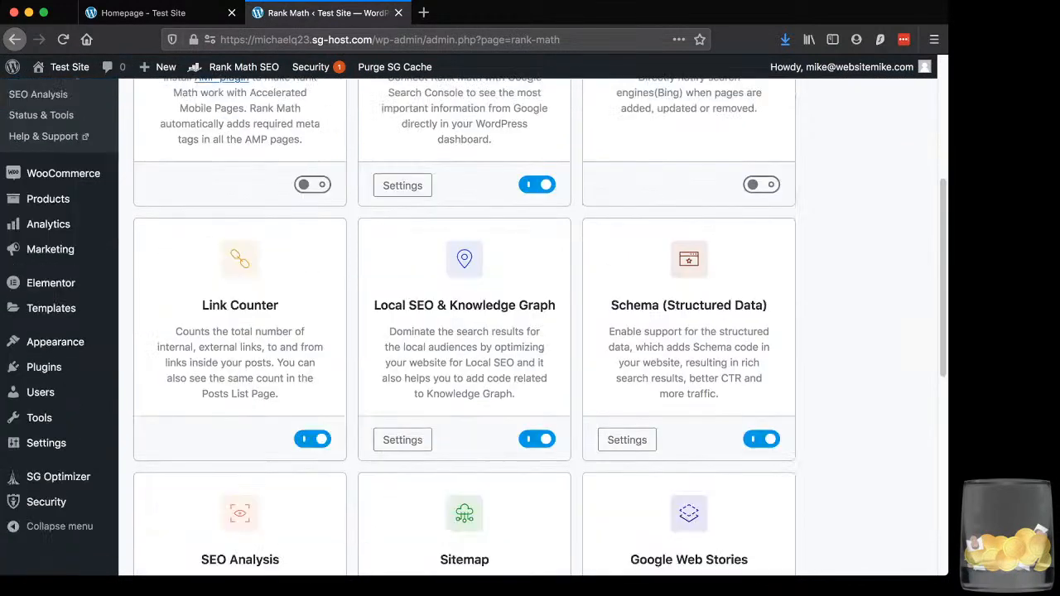
scroll(530, 331, down, 3)
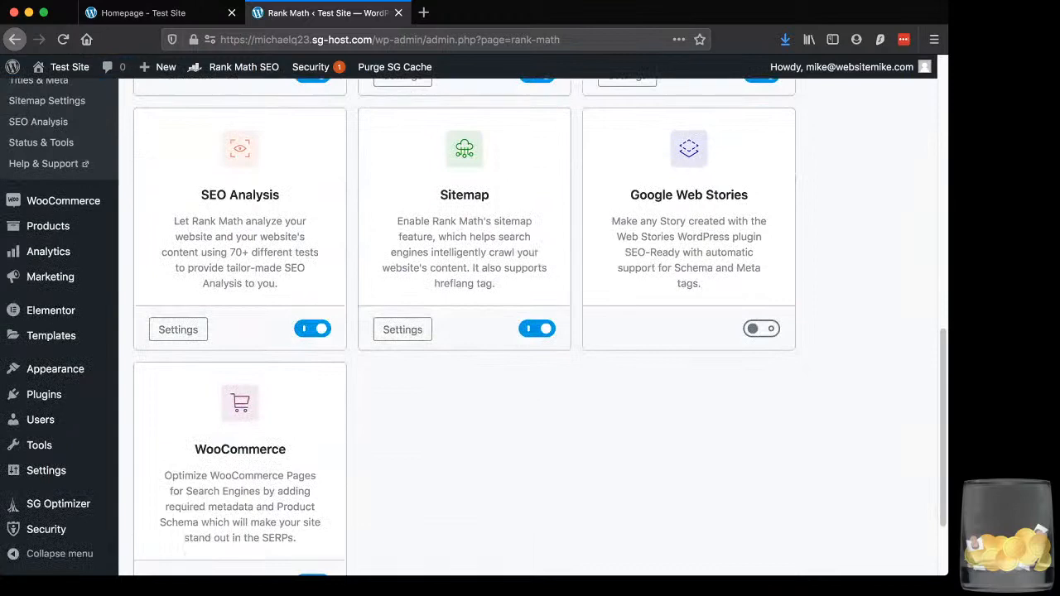
scroll(530, 331, up, 13)
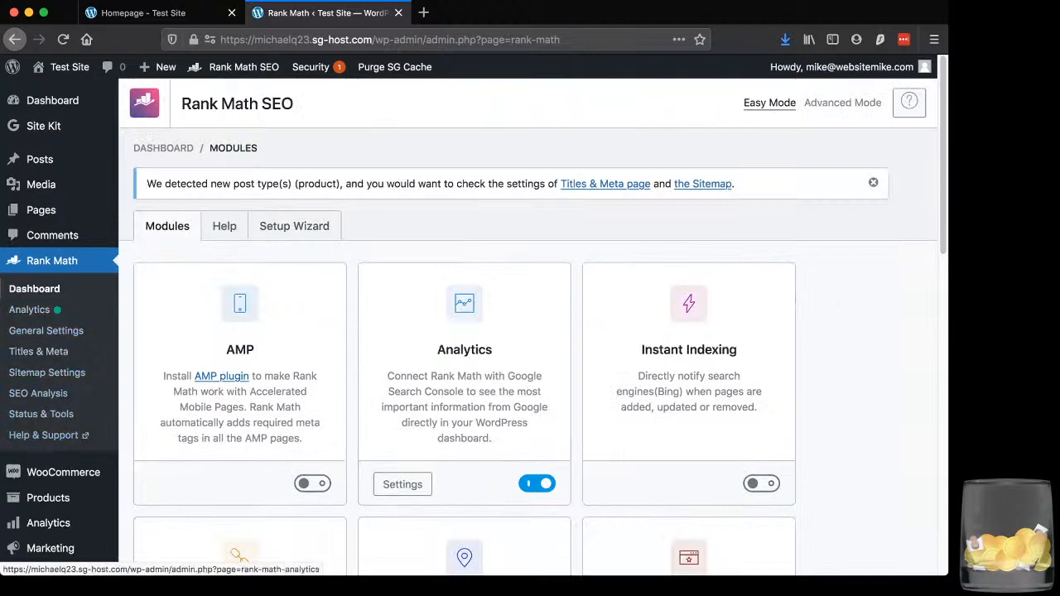
scroll(52, 235, down, 5)
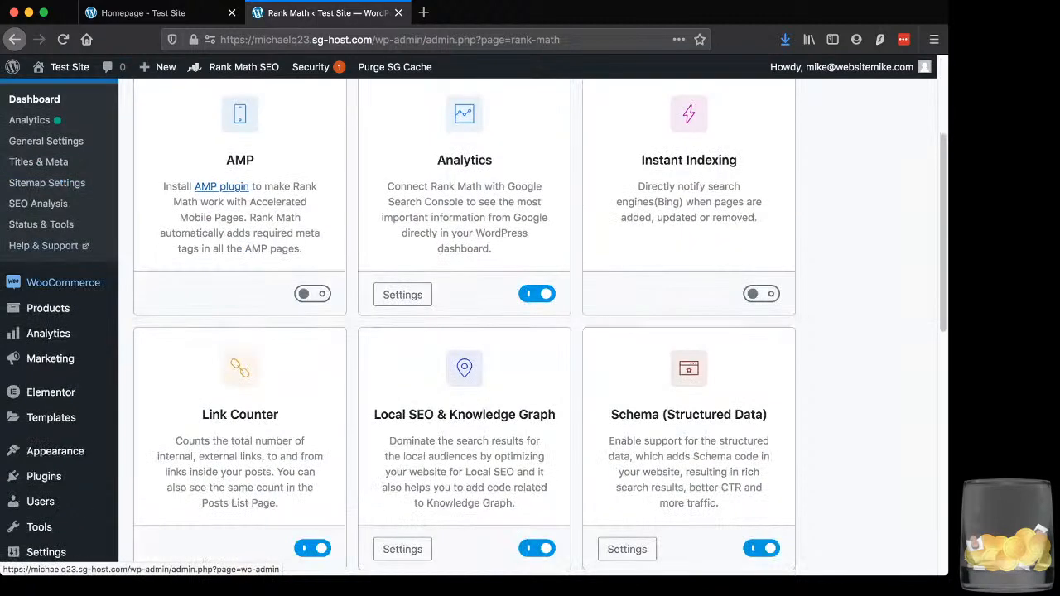
Deactivate the Rank Math SEO plugin in the installed plugins list and delete it from the site
click(44, 476)
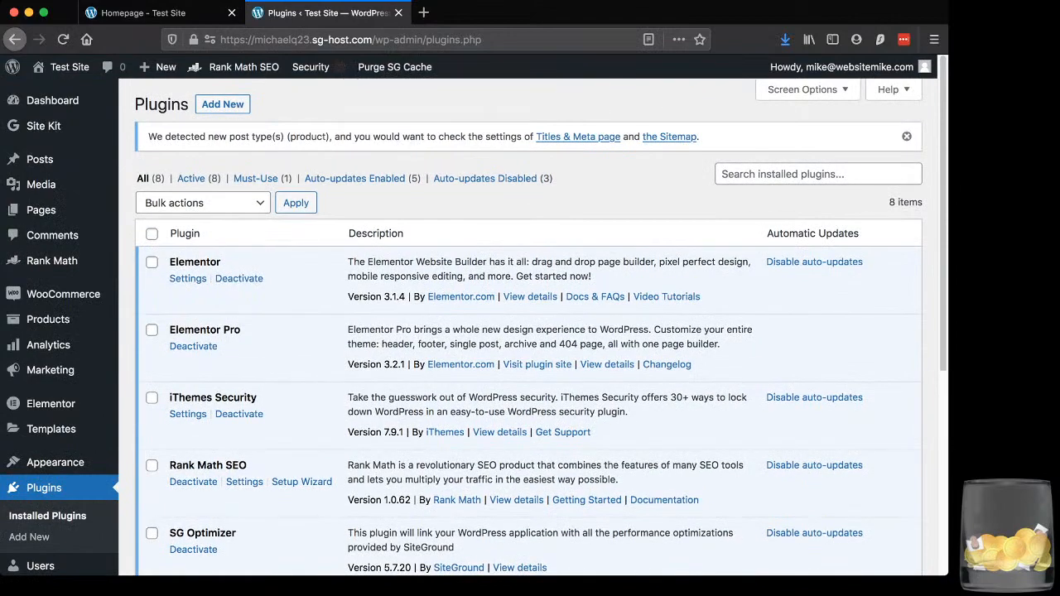
scroll(530, 331, down, 3)
scroll(530, 331, down, 1)
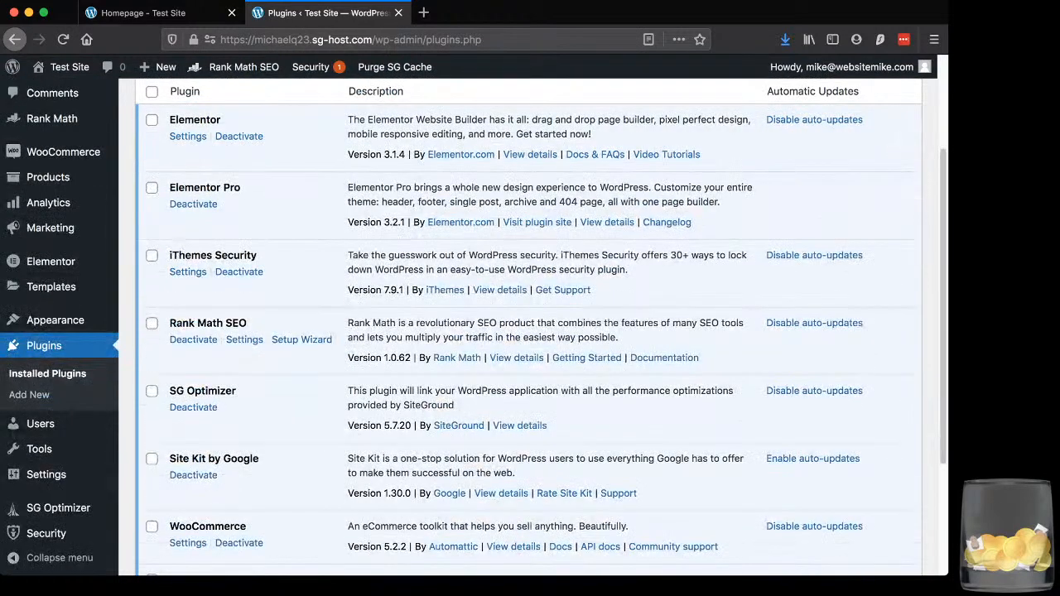
click(193, 339)
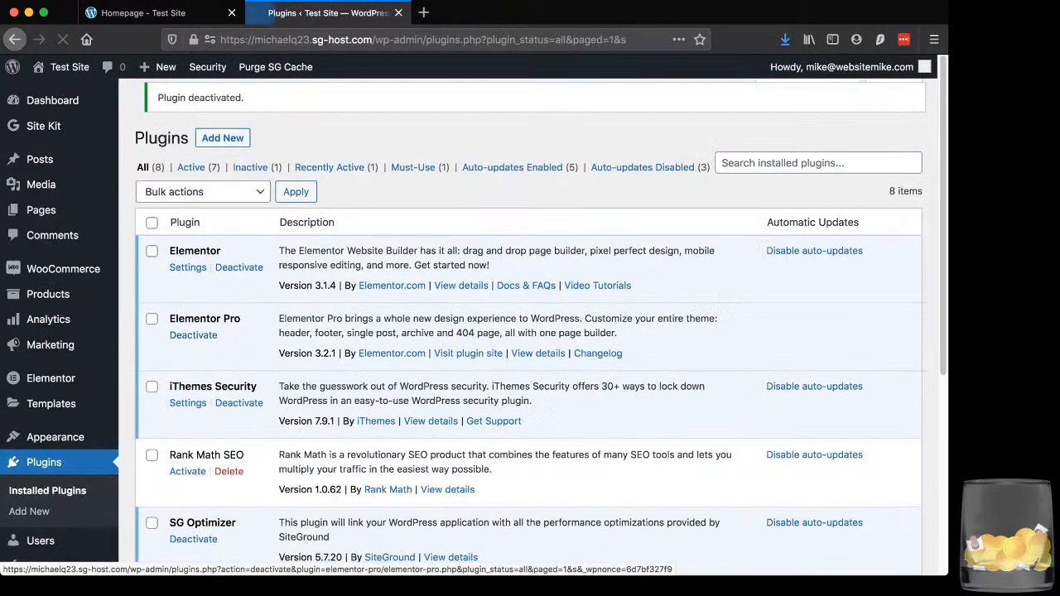
scroll(193, 346, down, 1)
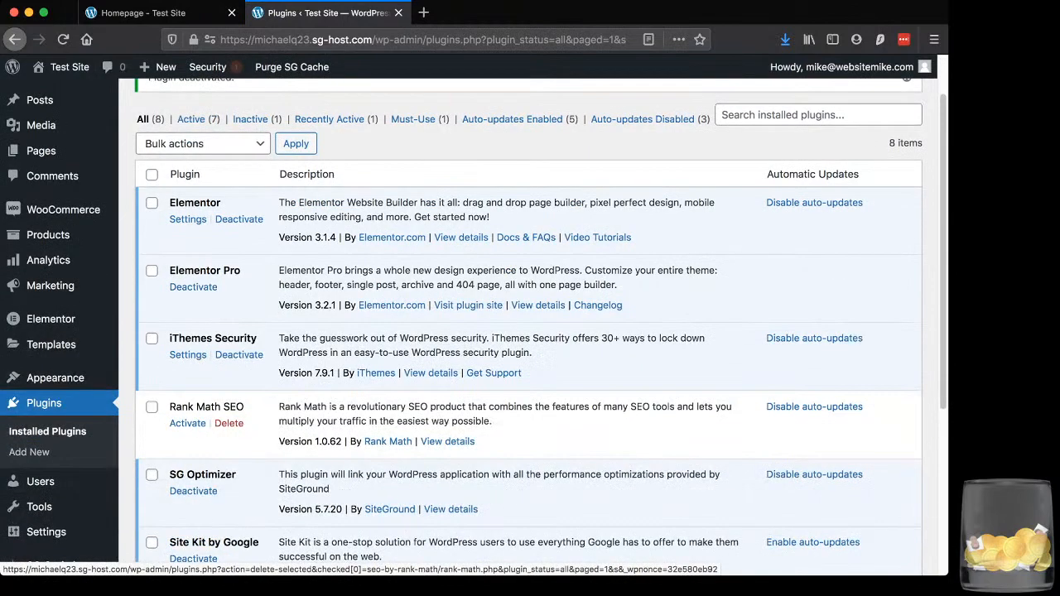
click(228, 423)
key(Return)
Search the new plugins for "yoast", then install and activate Yoast SEO
scroll(529, 331, up, 1)
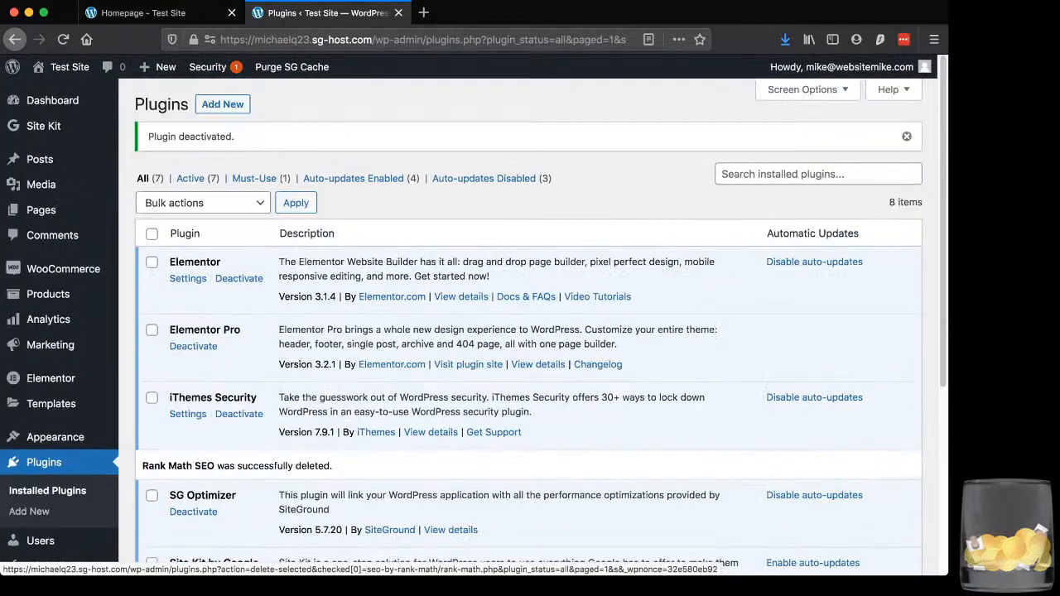
click(222, 104)
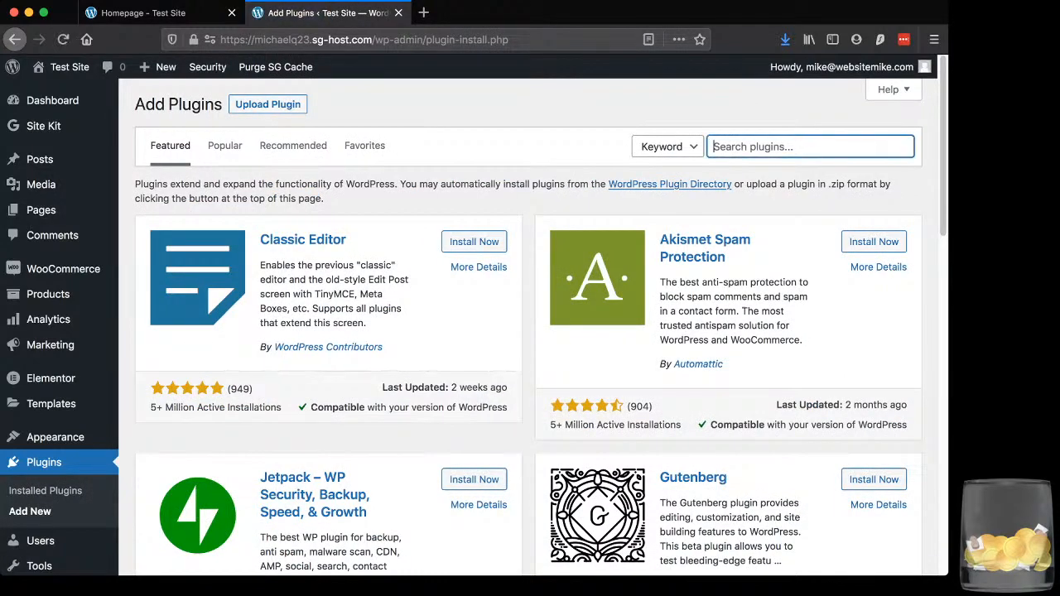
text(yoast)
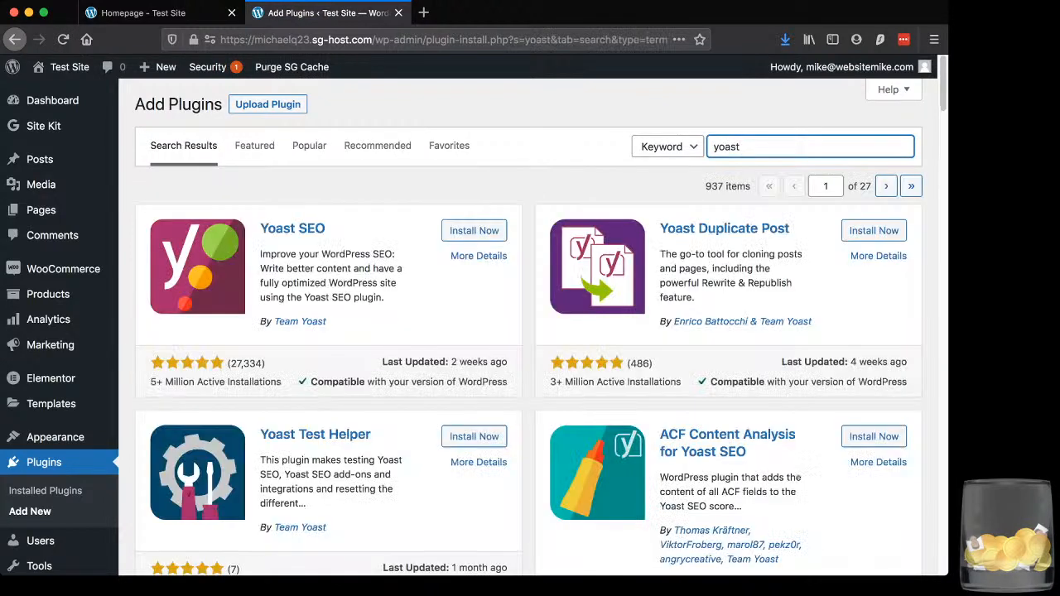
click(474, 230)
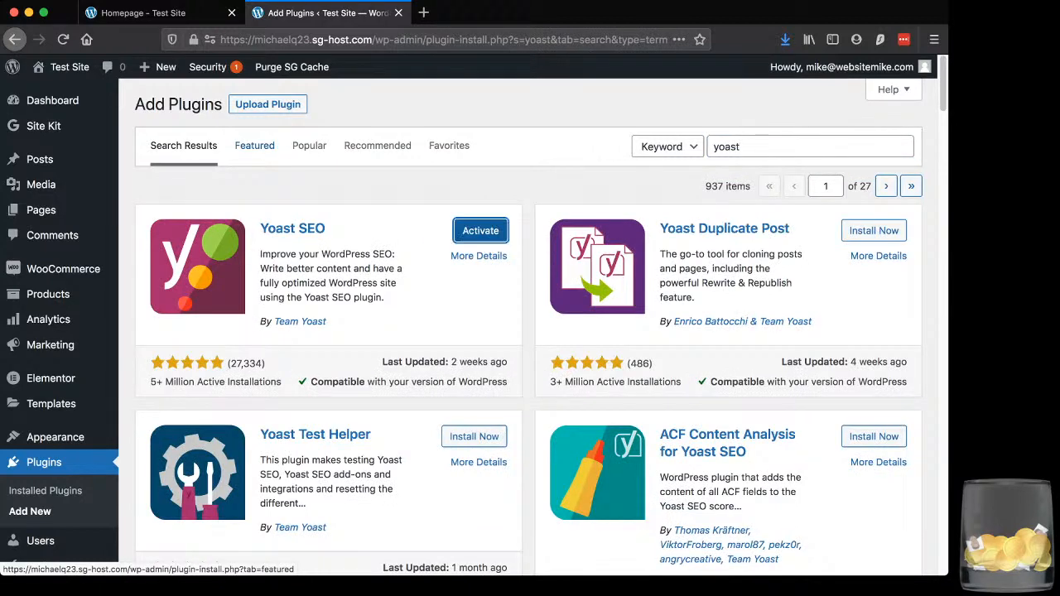
click(480, 230)
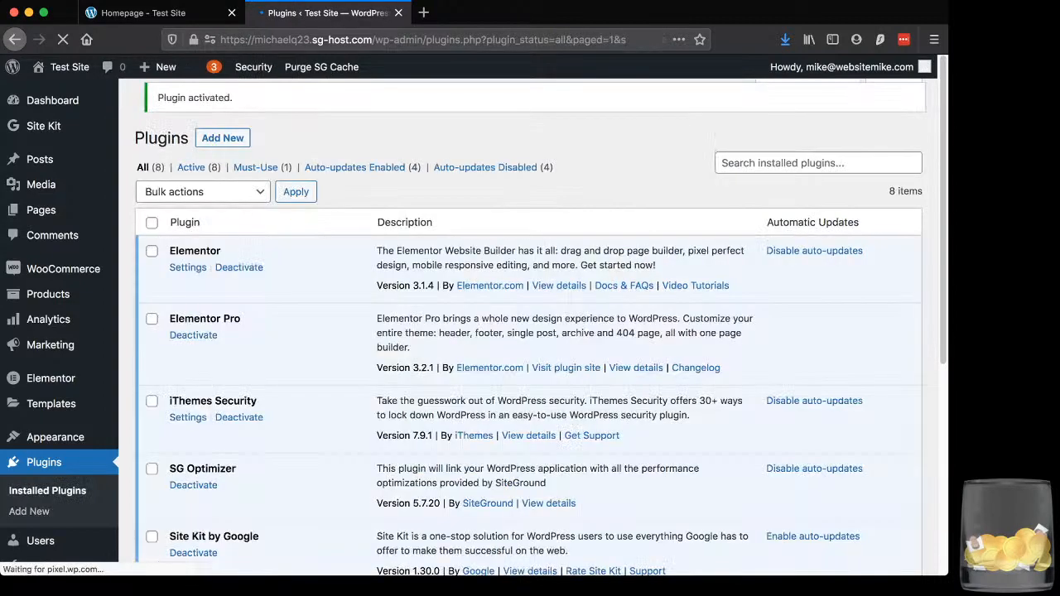
Open Yoast SEO's general dashboard and review its problems and notifications
mouse_move(43, 125)
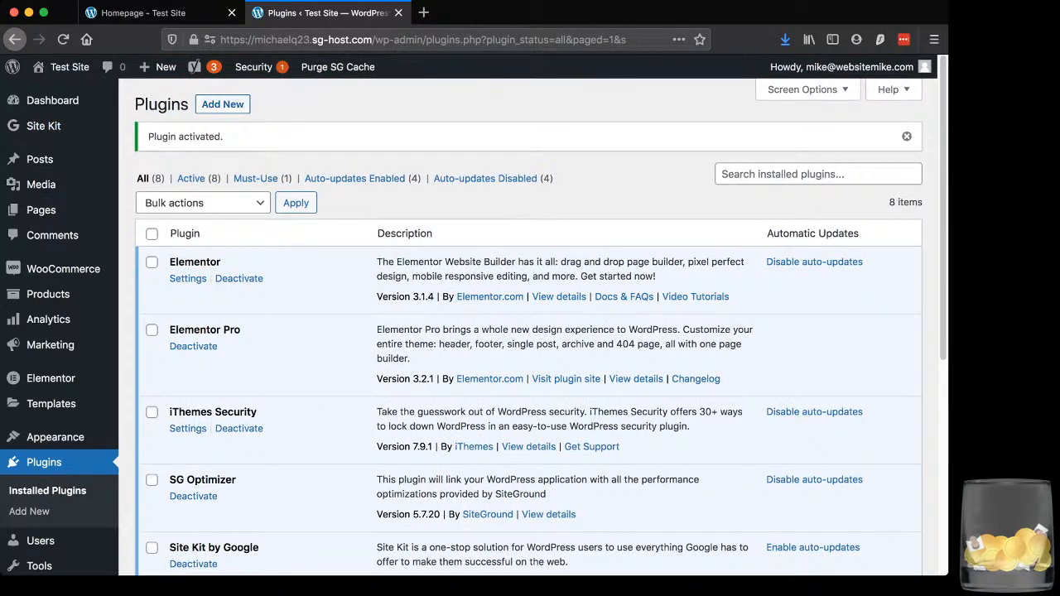
scroll(41, 373, down, 3)
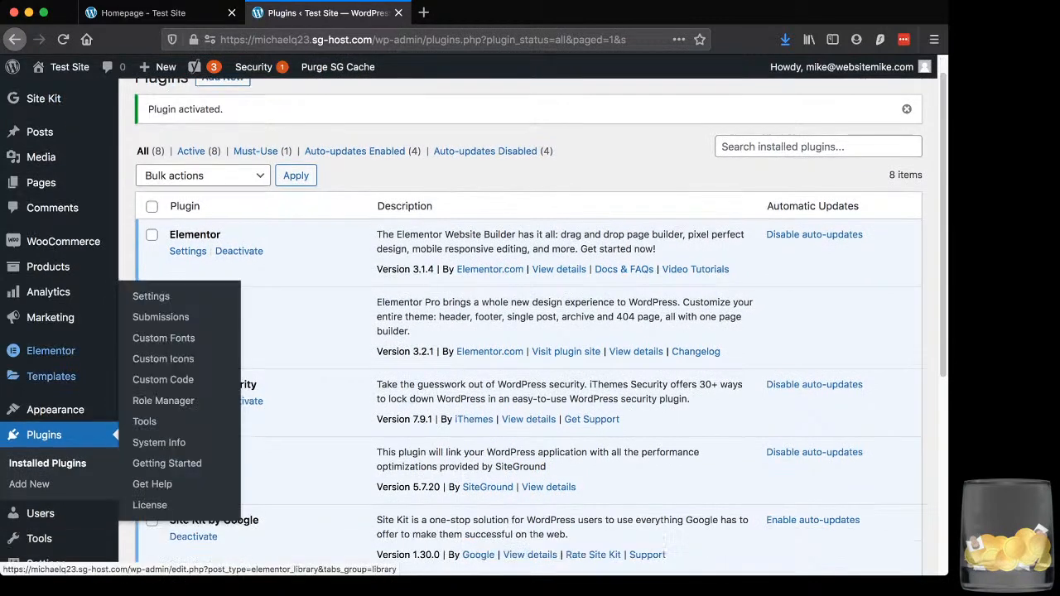
scroll(44, 369, down, 5)
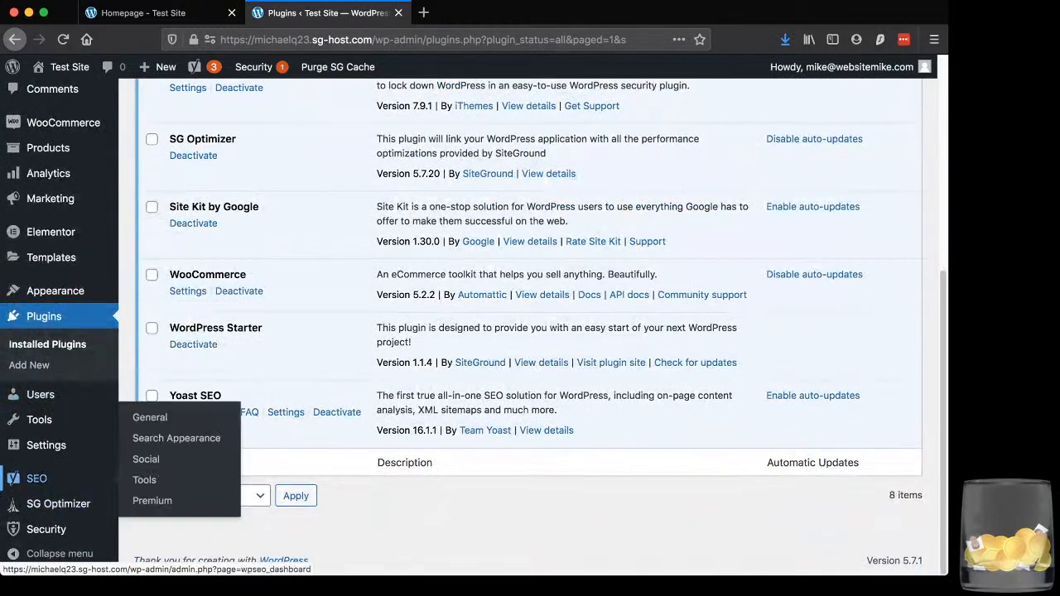
click(37, 479)
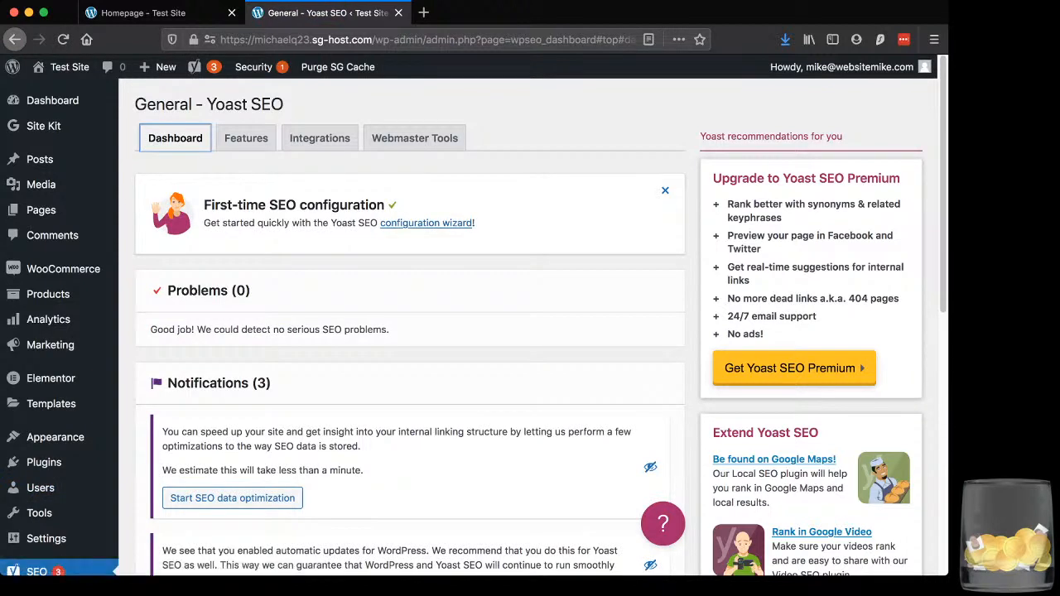
scroll(474, 315, down, 2)
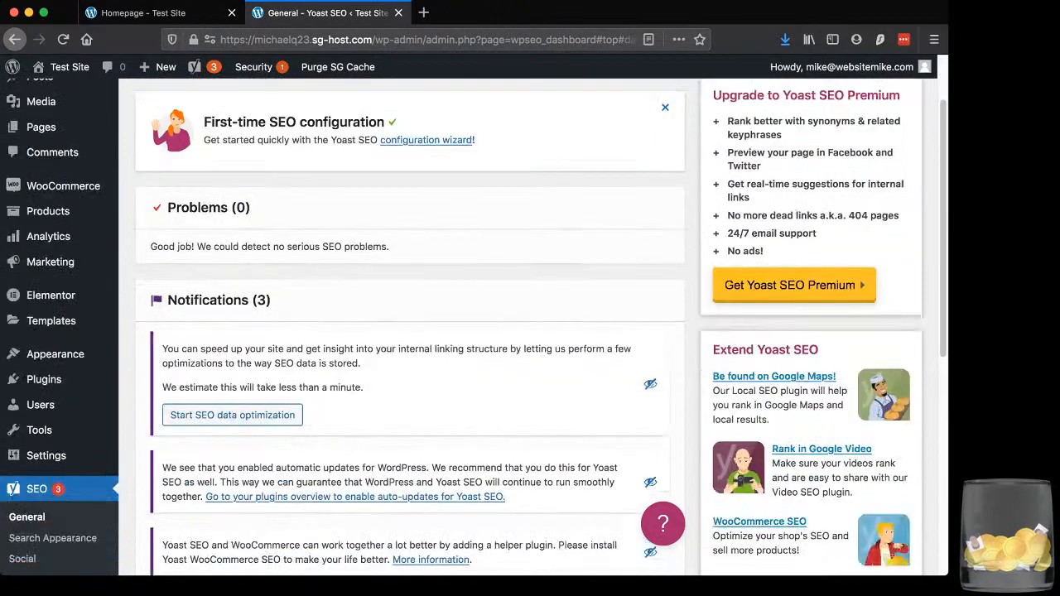
scroll(474, 316, down, 5)
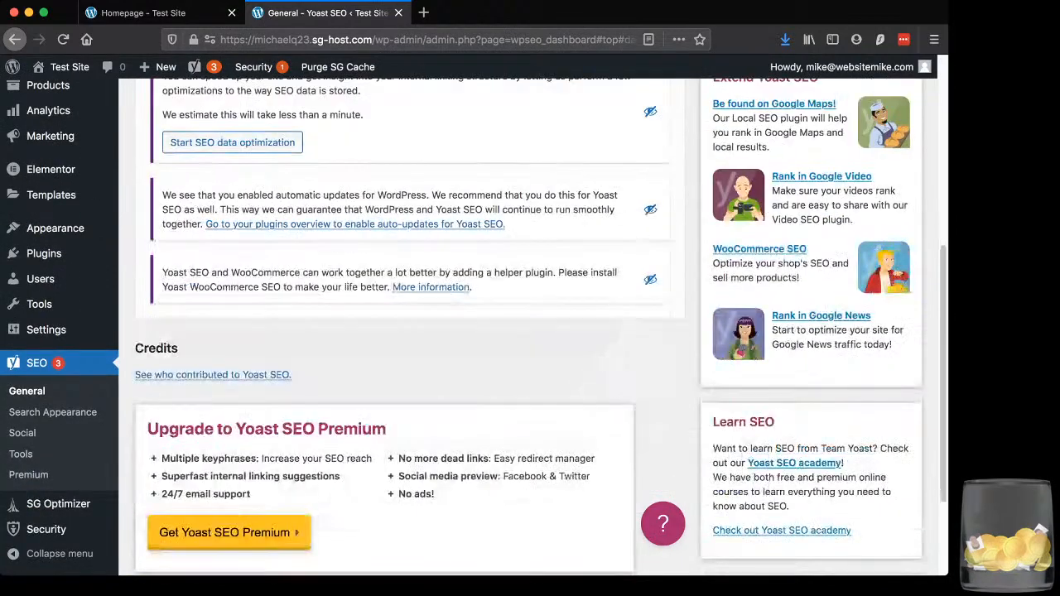
scroll(474, 316, up, 7)
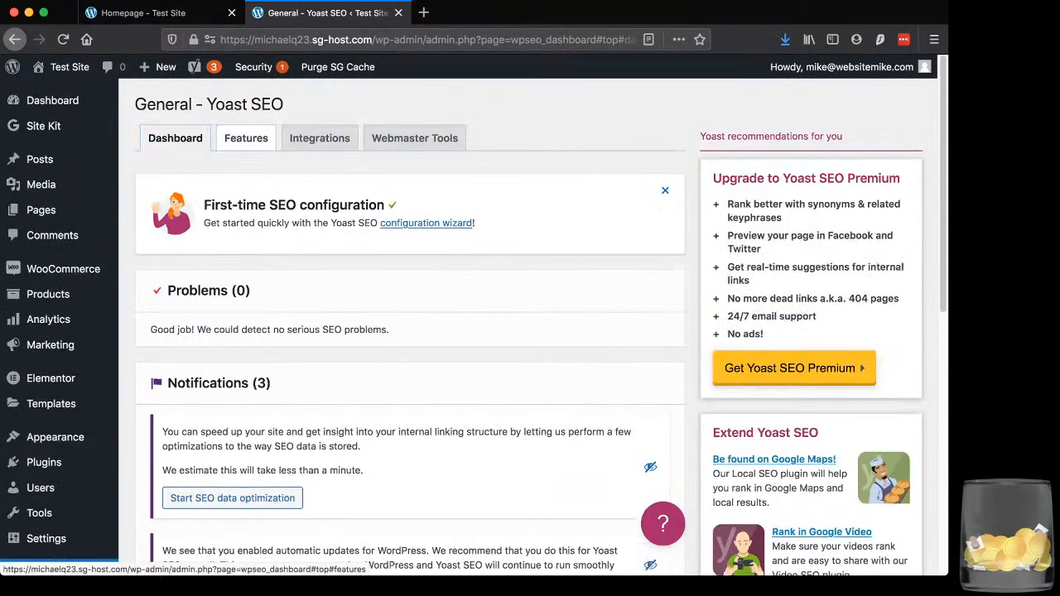
Review Yoast SEO's feature switches, third-party integrations and Webmaster Tools verification fields
click(246, 138)
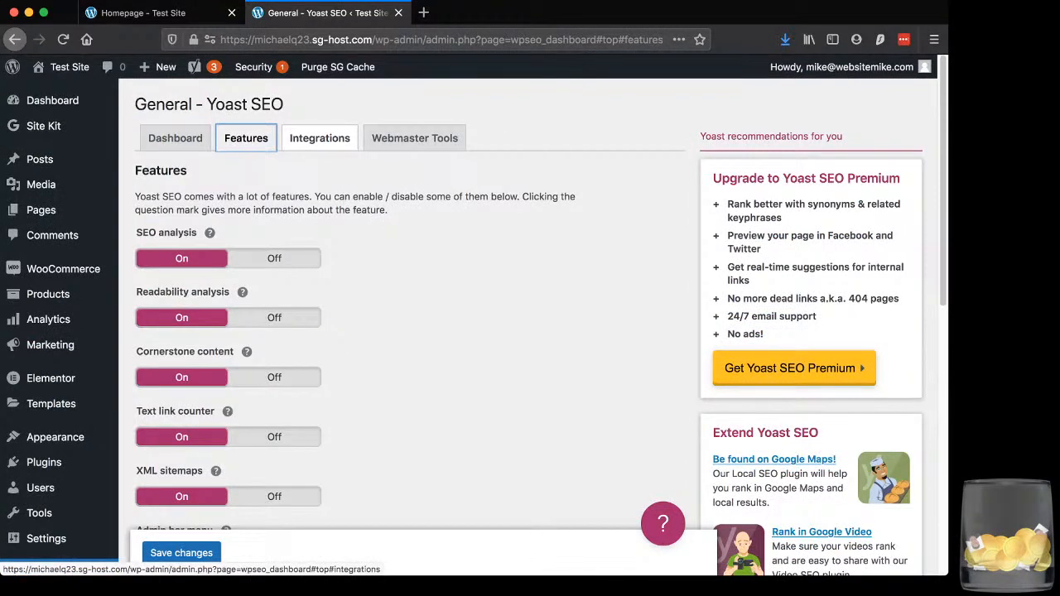
click(320, 139)
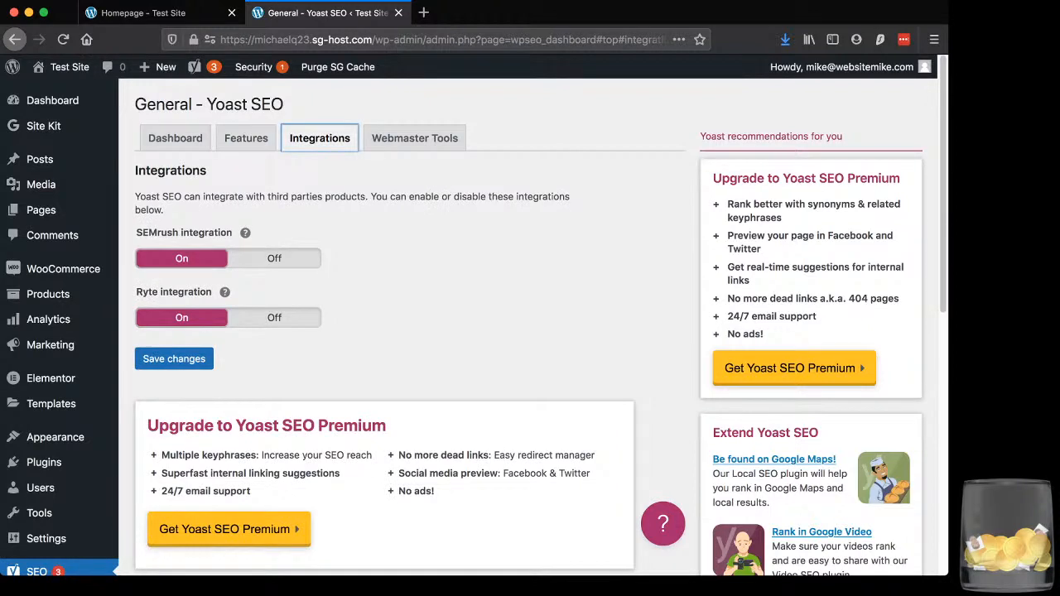
click(415, 139)
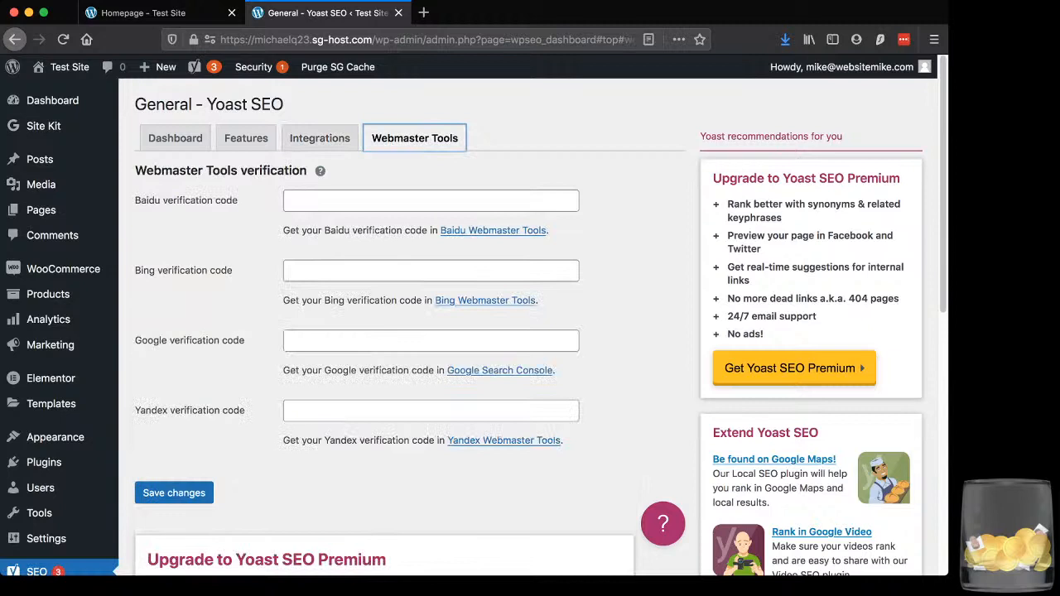
Open Google's site verification page from the Google verification code setting and try to verify the property with the HTML tag method
drag(335, 370, 433, 370)
drag(283, 370, 444, 370)
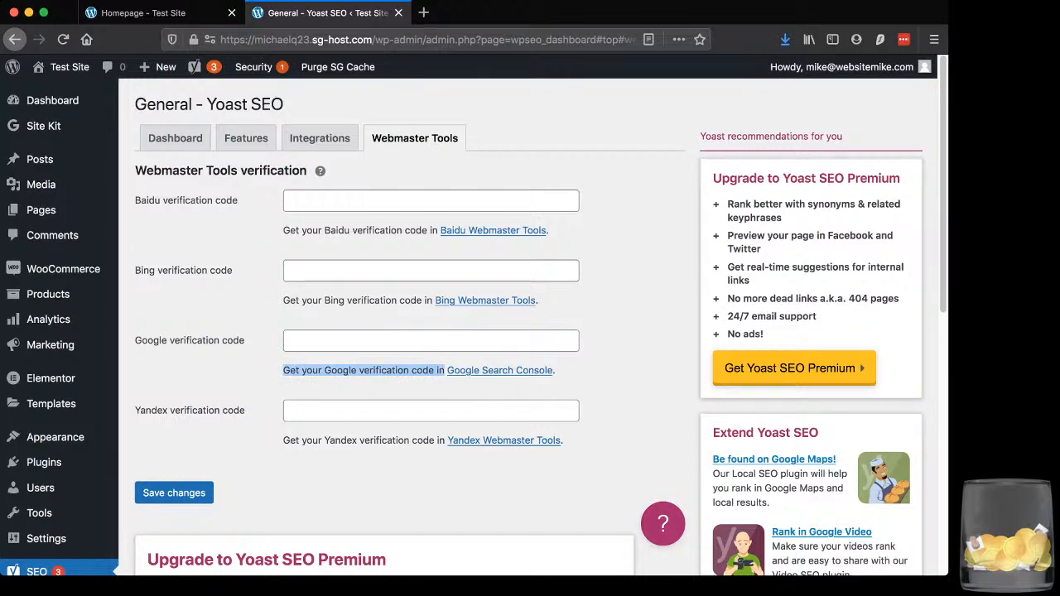
click(500, 370)
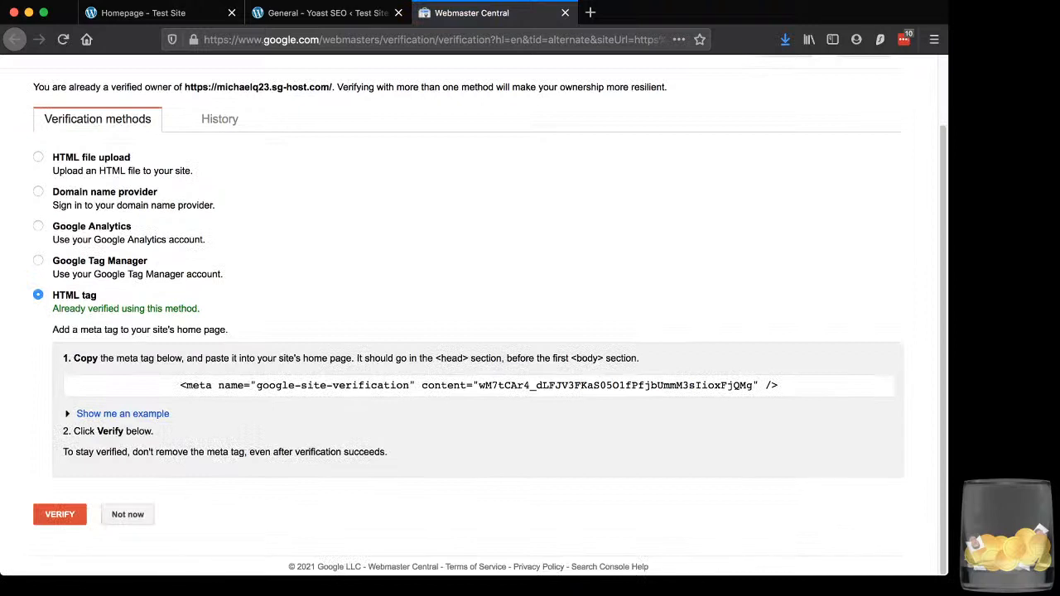
click(60, 514)
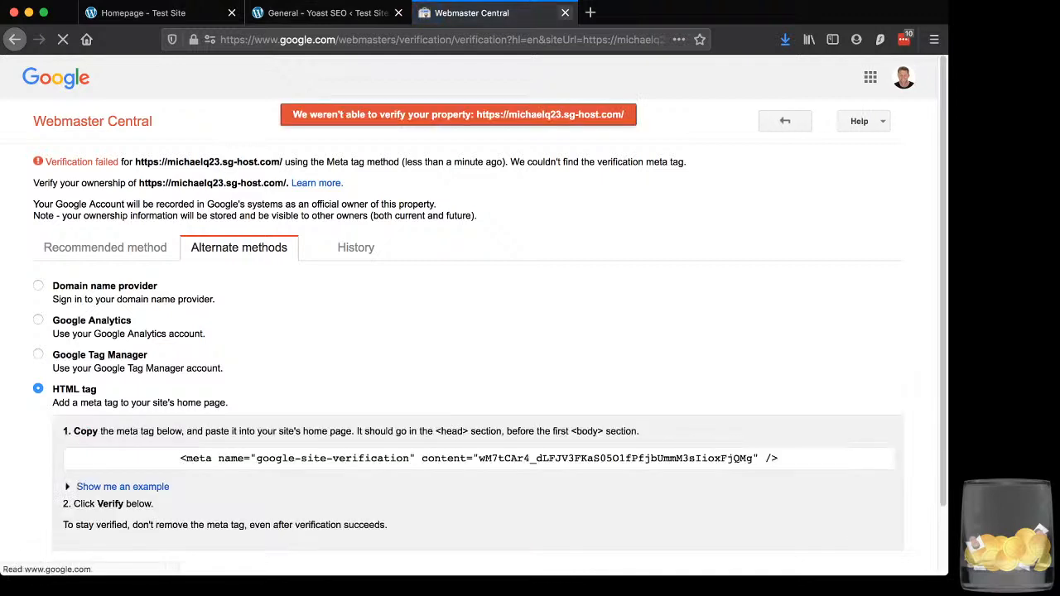
Select the google-site-verification meta tag to examine it, and close the Webmaster Central page
click(479, 459)
triple_click(371, 459)
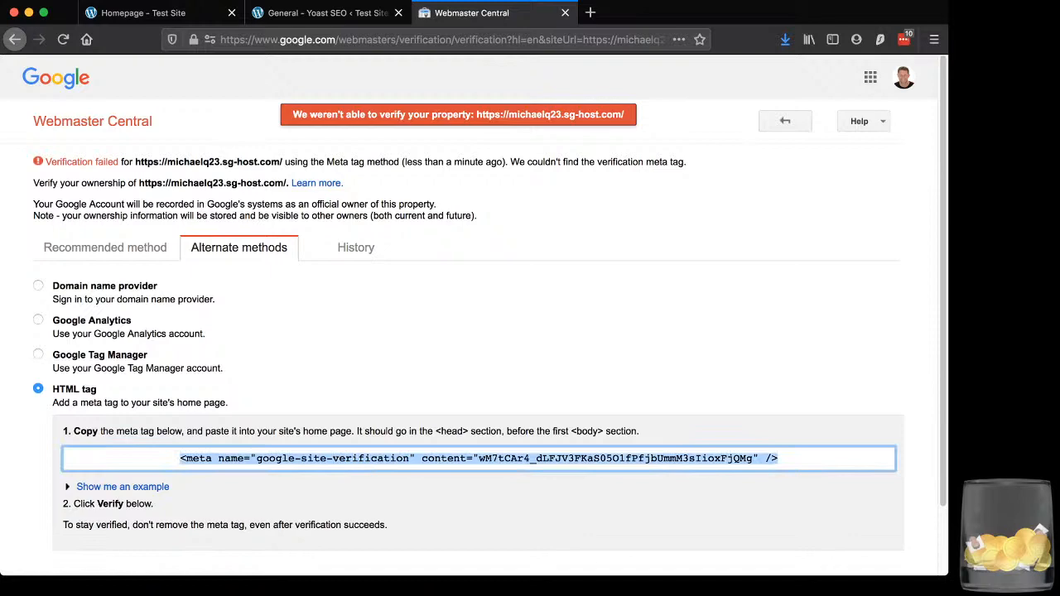
click(565, 13)
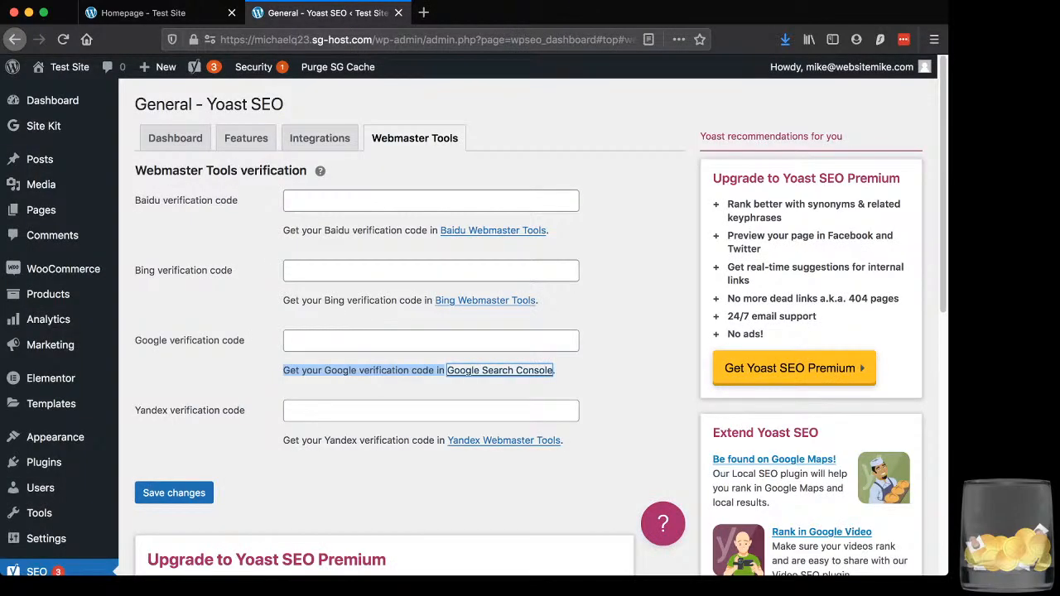
Review the Baidu, Bing, Google and Yandex verification code fields and the remaining Yoast SEO settings sections
click(572, 372)
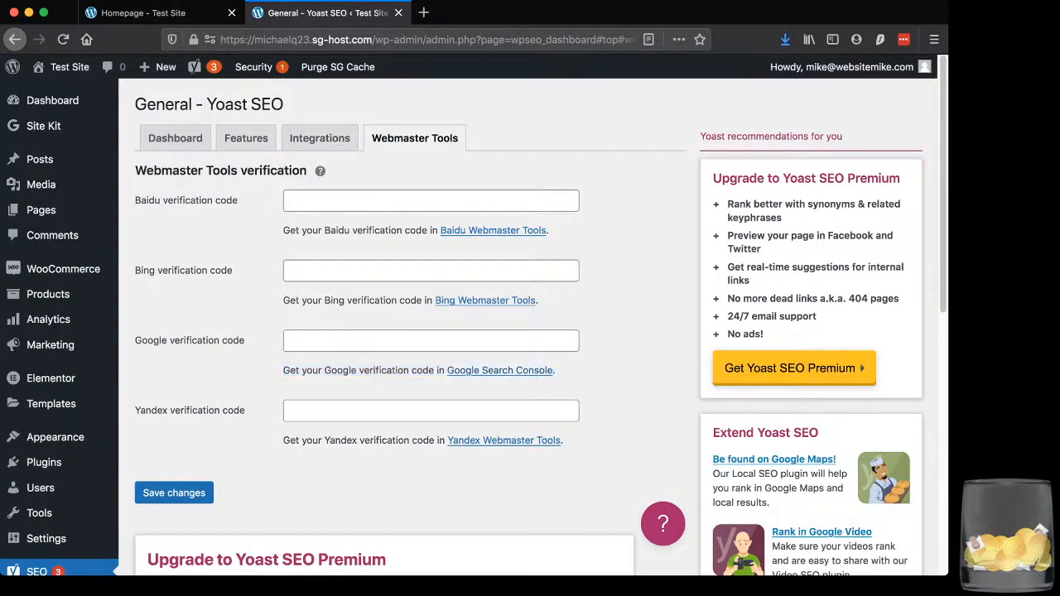
drag(135, 200, 214, 411)
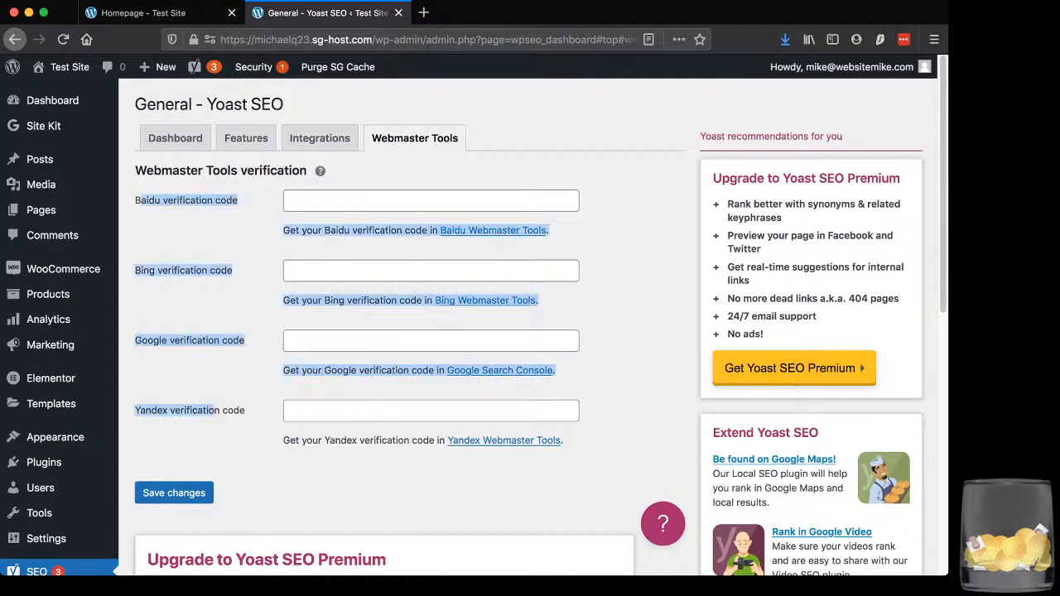
click(372, 411)
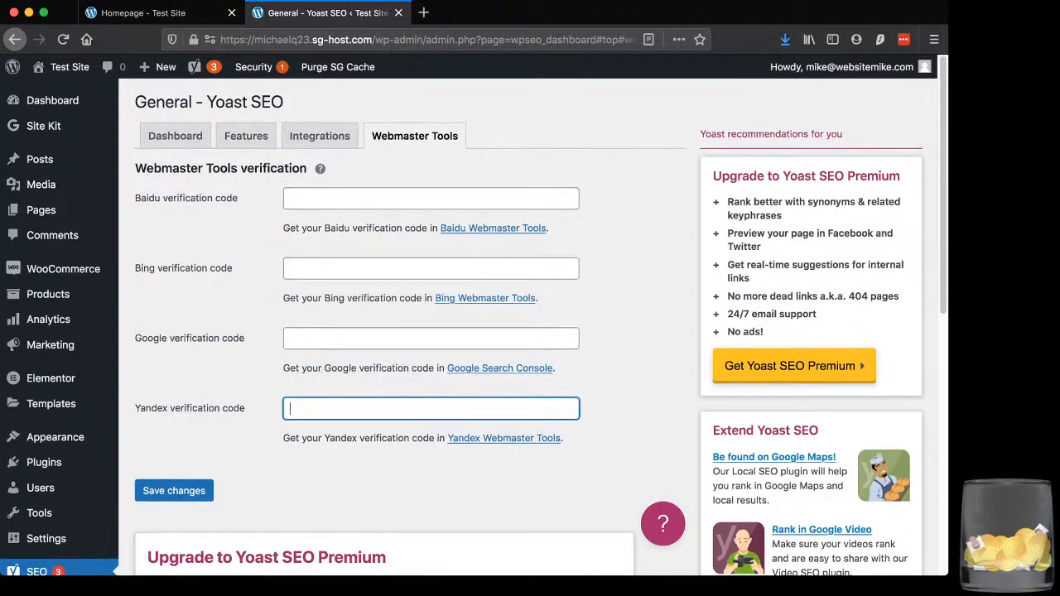
scroll(530, 332, down, 5)
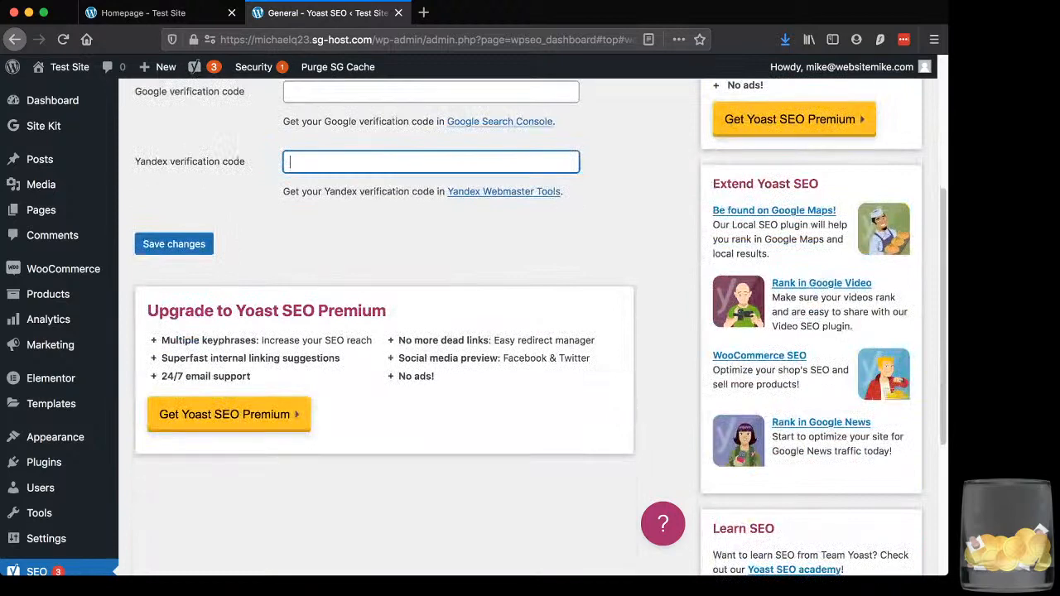
scroll(530, 331, up, 5)
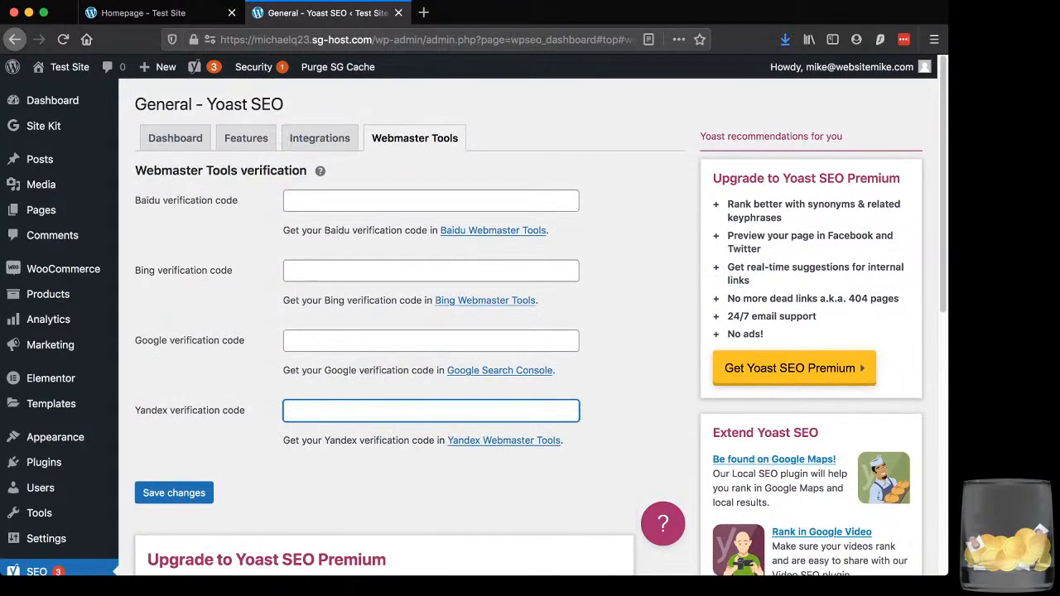
mouse_move(48, 294)
mouse_move(43, 125)
scroll(50, 373, down, 5)
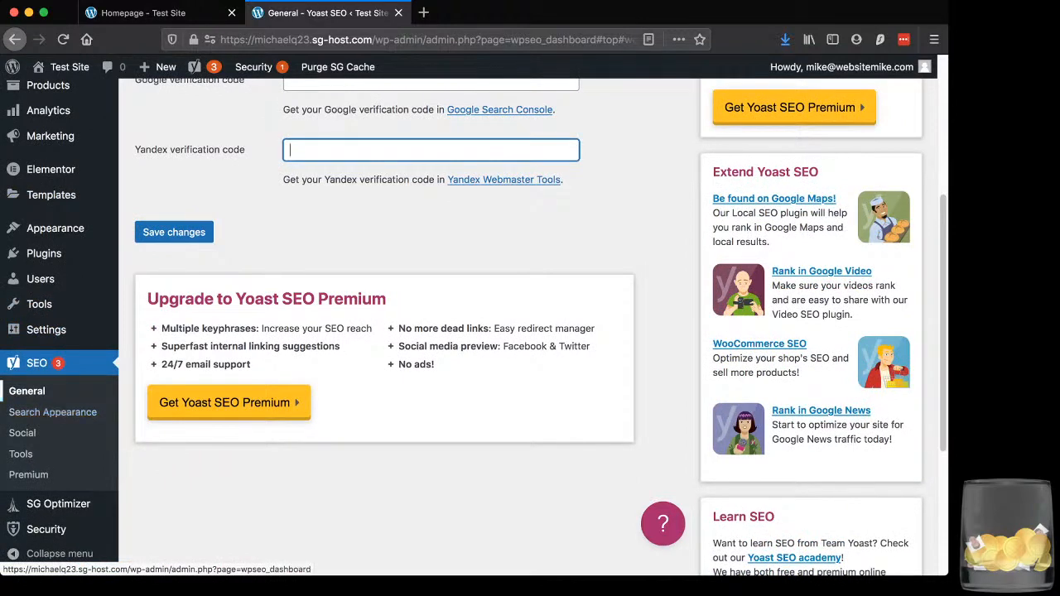
scroll(49, 409, up, 5)
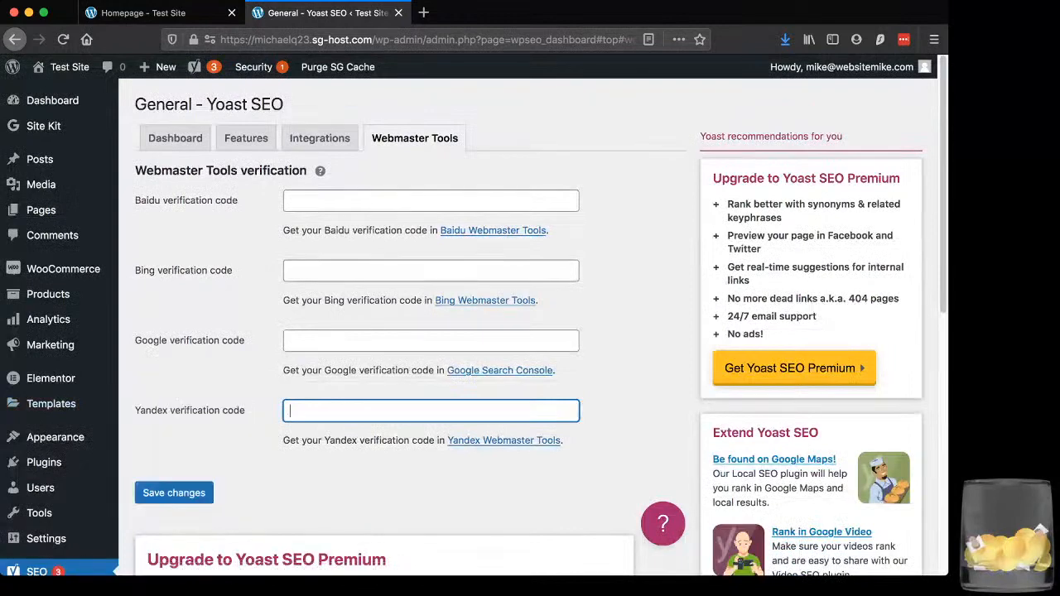